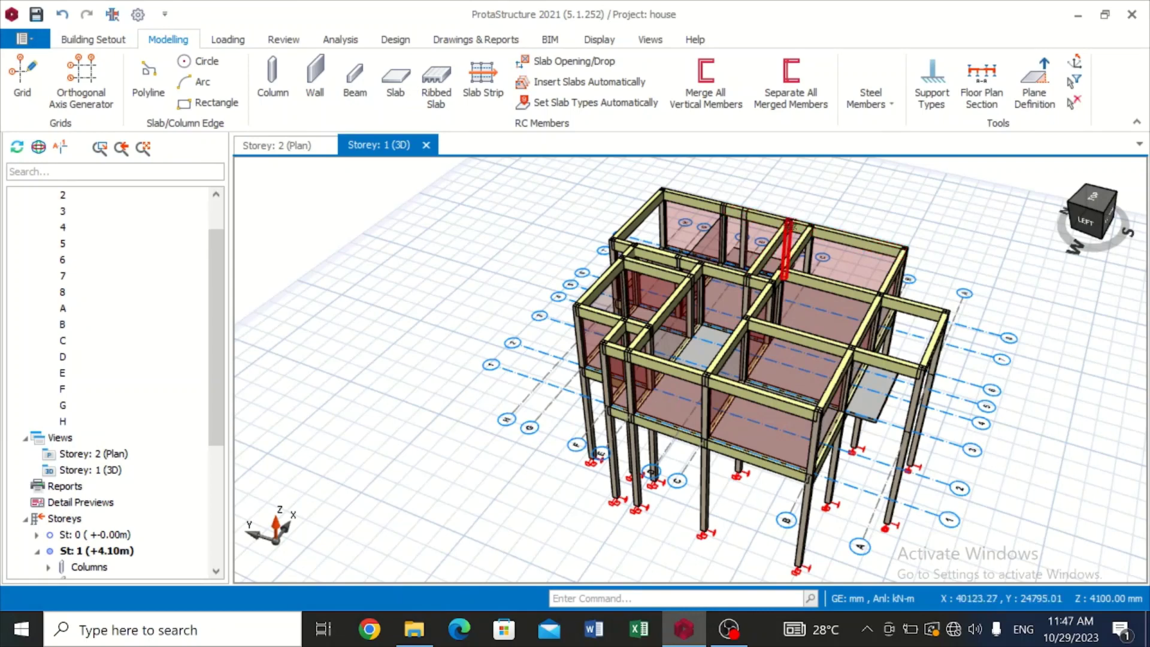
Open the Storey 1 (+4.10 m) plan and select beam 1B7 on grid line H.
mouse_move(697, 194)
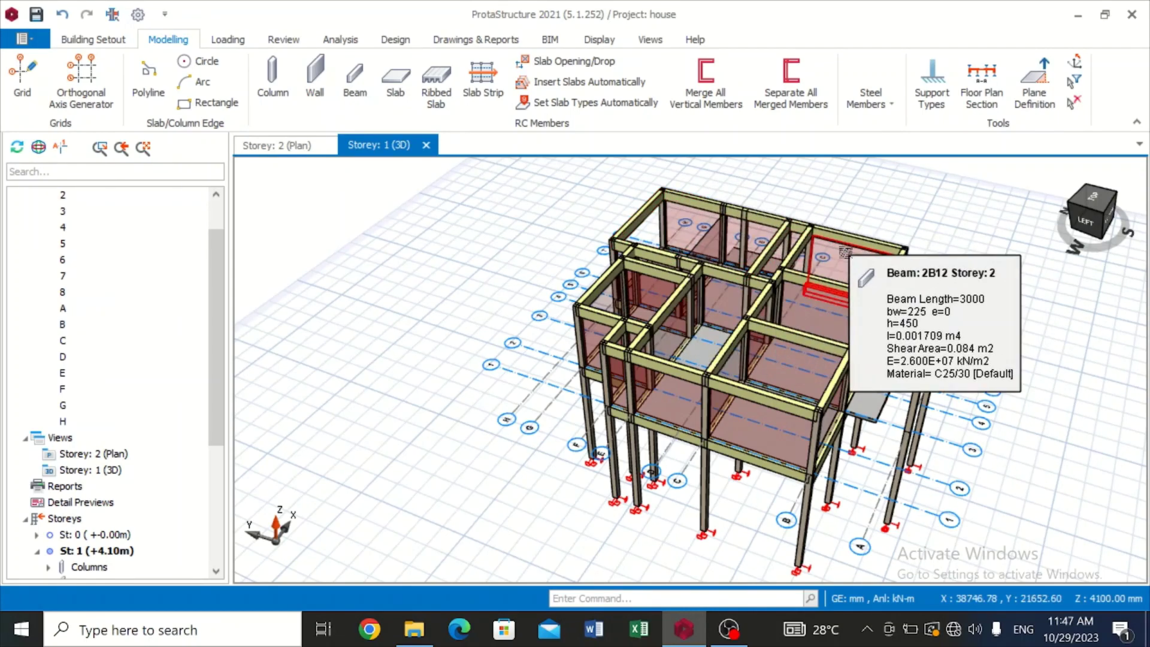
mouse_move(855, 239)
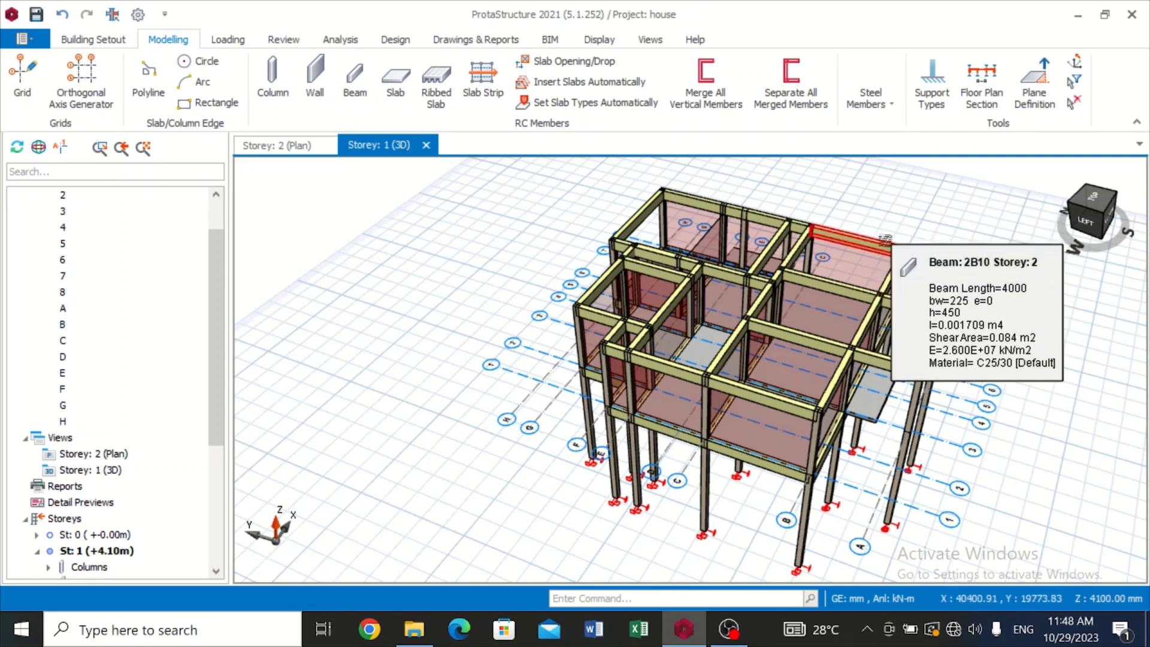
mouse_move(808, 225)
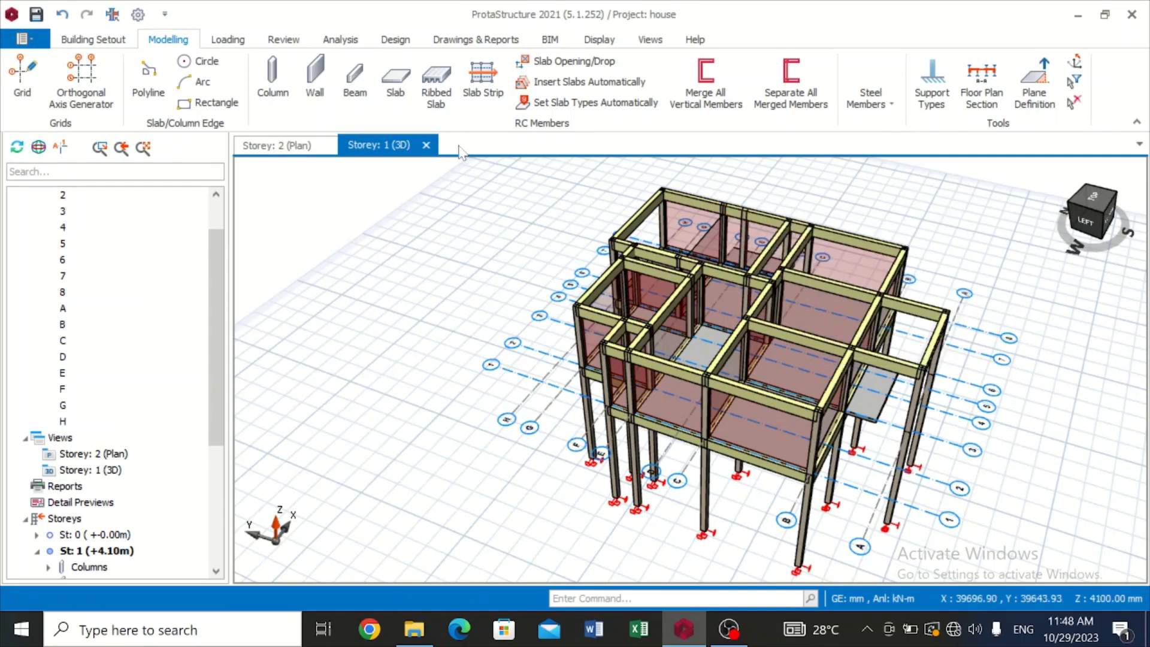
click(297, 150)
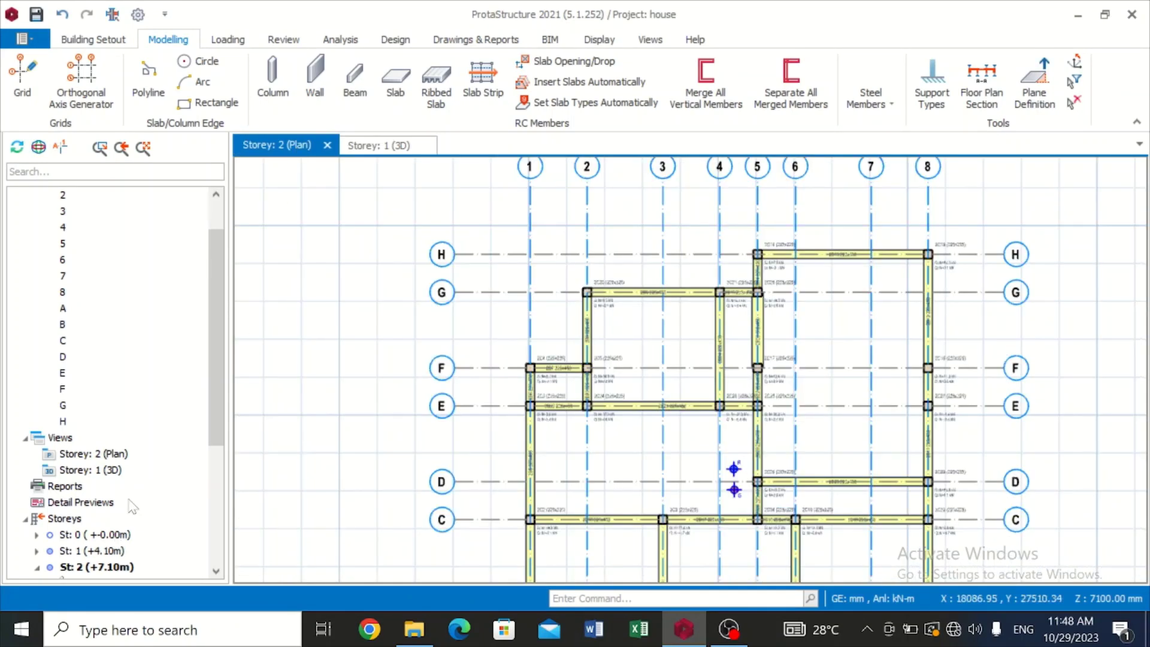
click(112, 551)
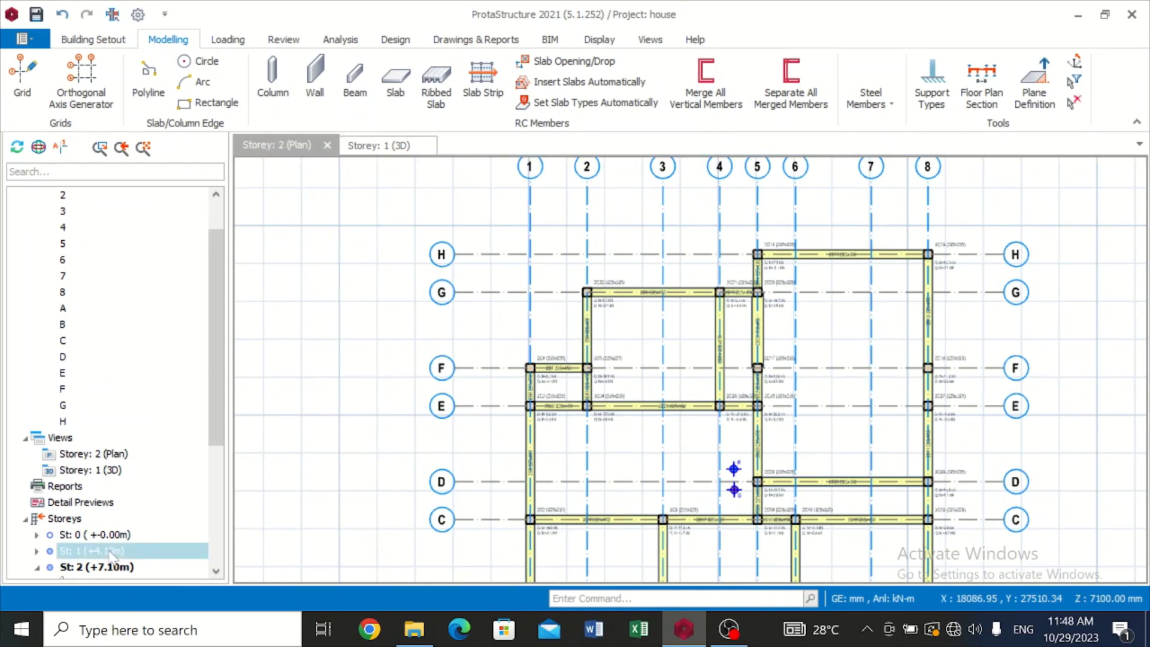
double_click(112, 552)
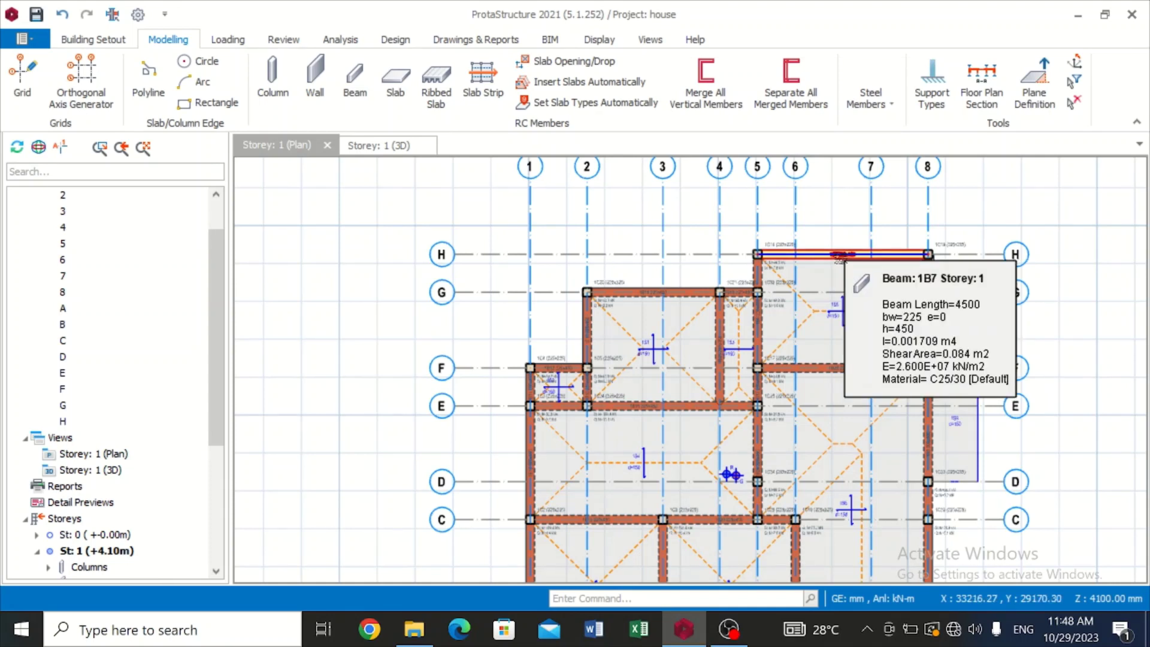
click(839, 256)
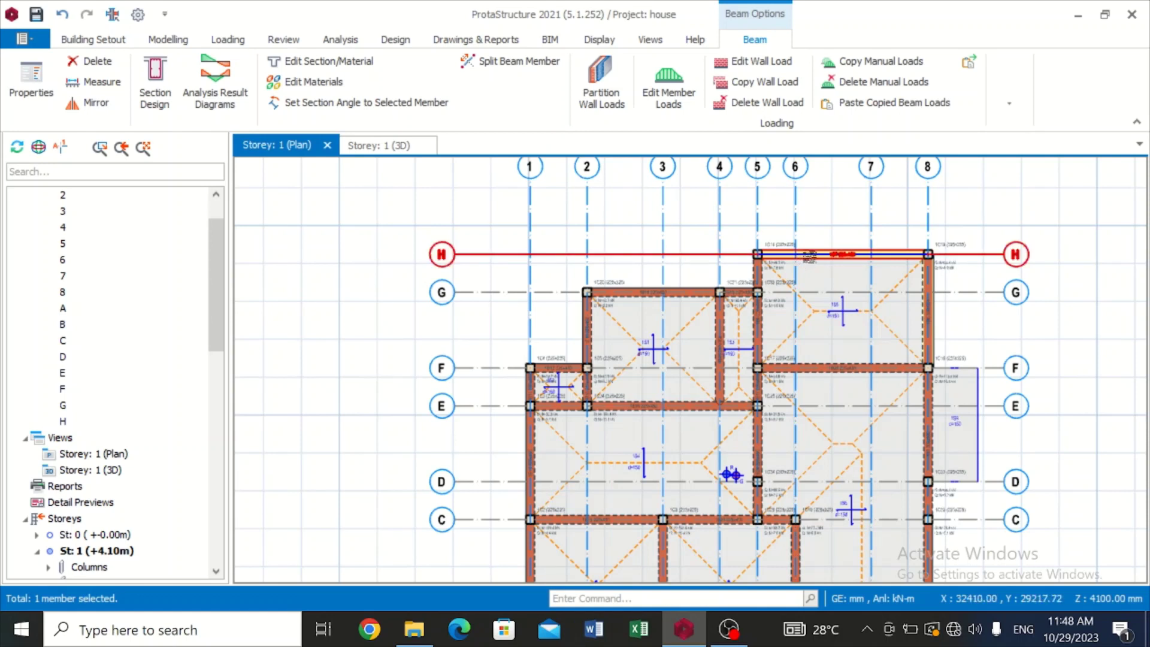
mouse_move(809, 256)
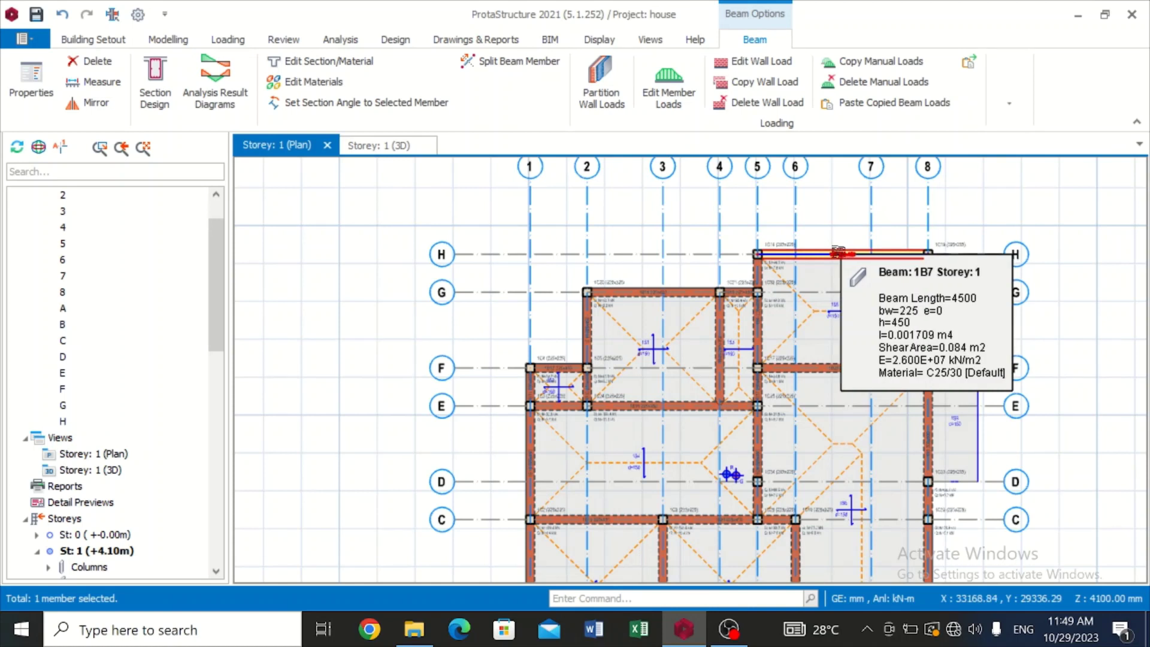
Open beam 1B7's member loads and start a new point load.
right_click(839, 253)
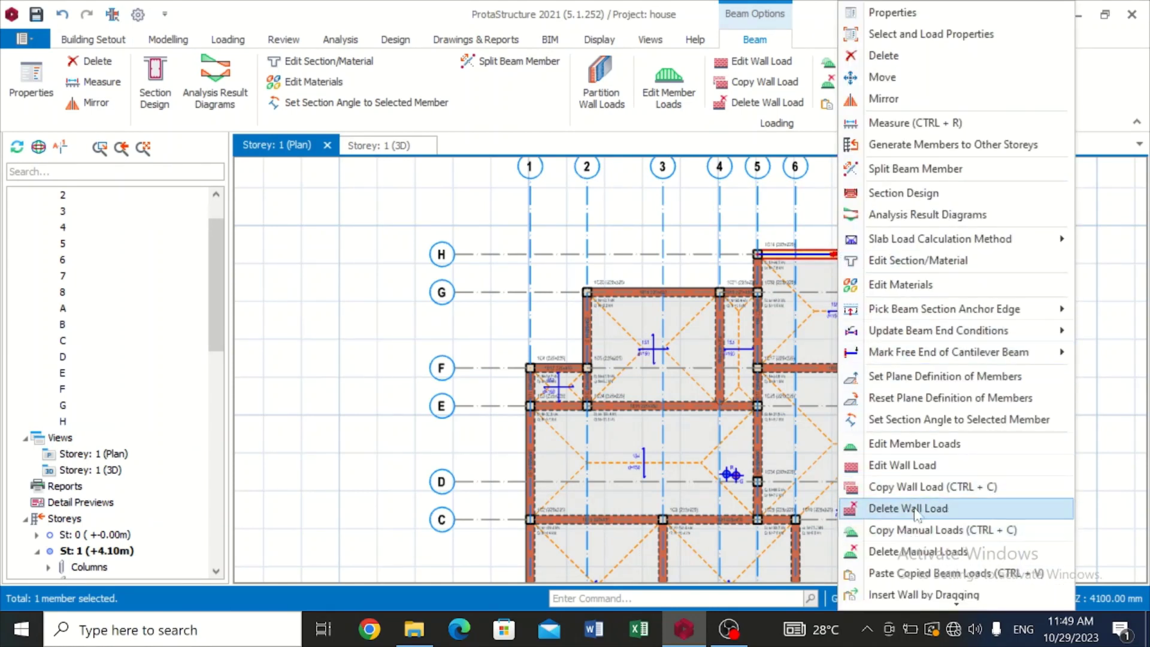
click(901, 446)
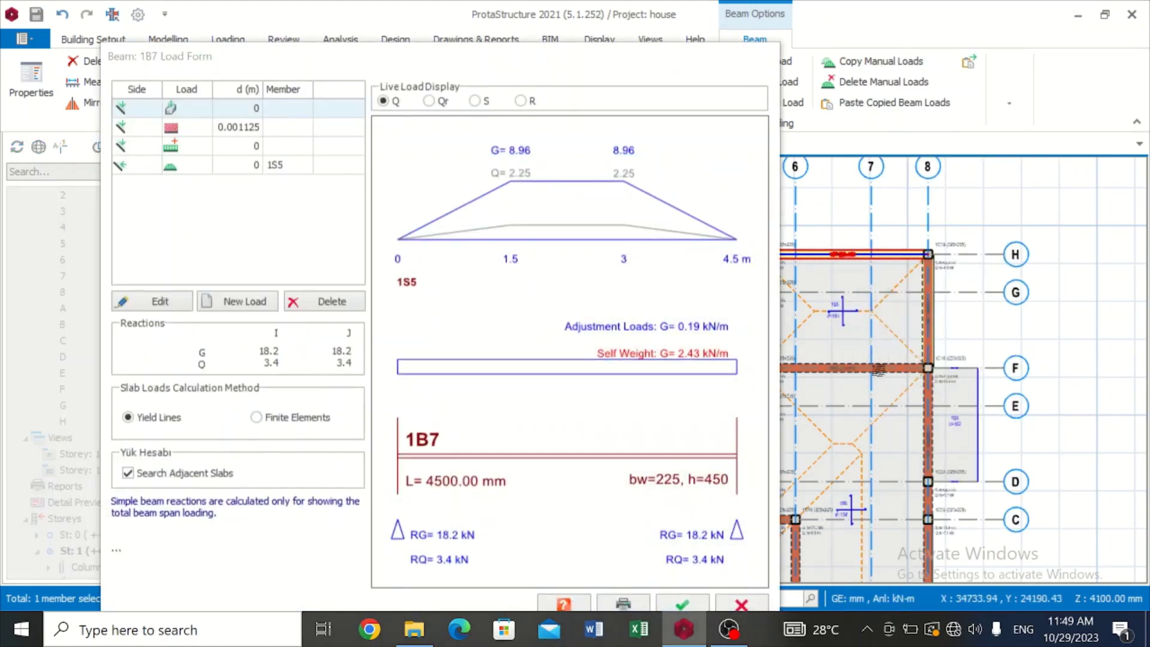
click(242, 301)
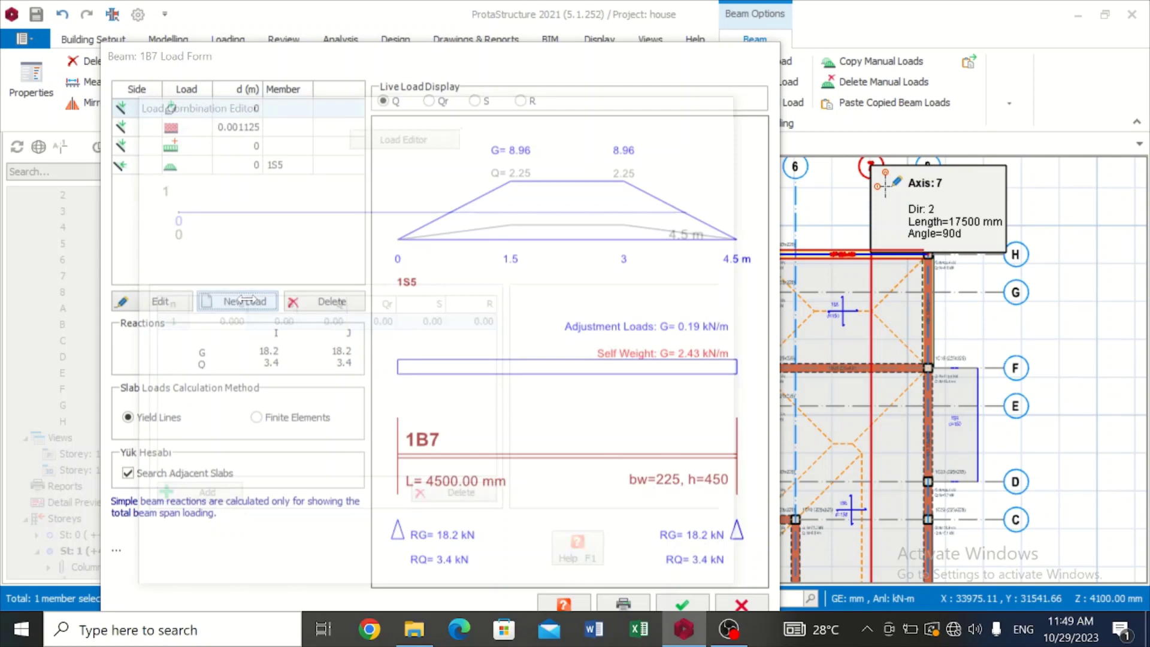
click(233, 136)
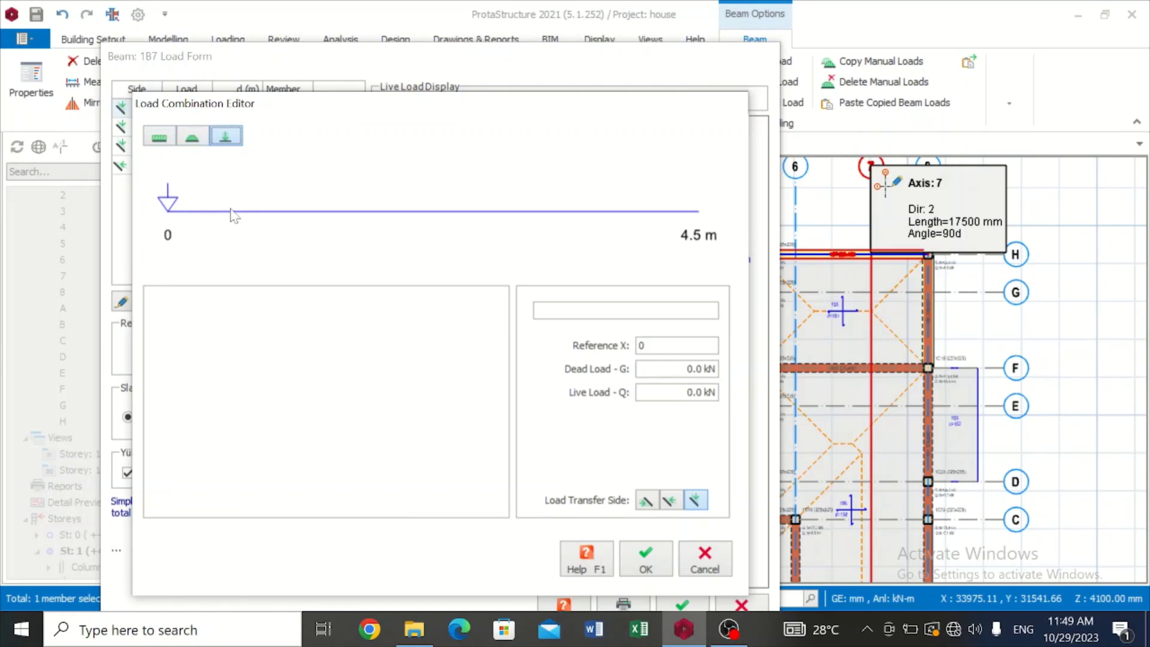
Place the point load at 2 m with 10 kN dead and 2 kN live, and confirm it.
click(664, 345)
key(BackSpace)
text(2)
key(Tab)
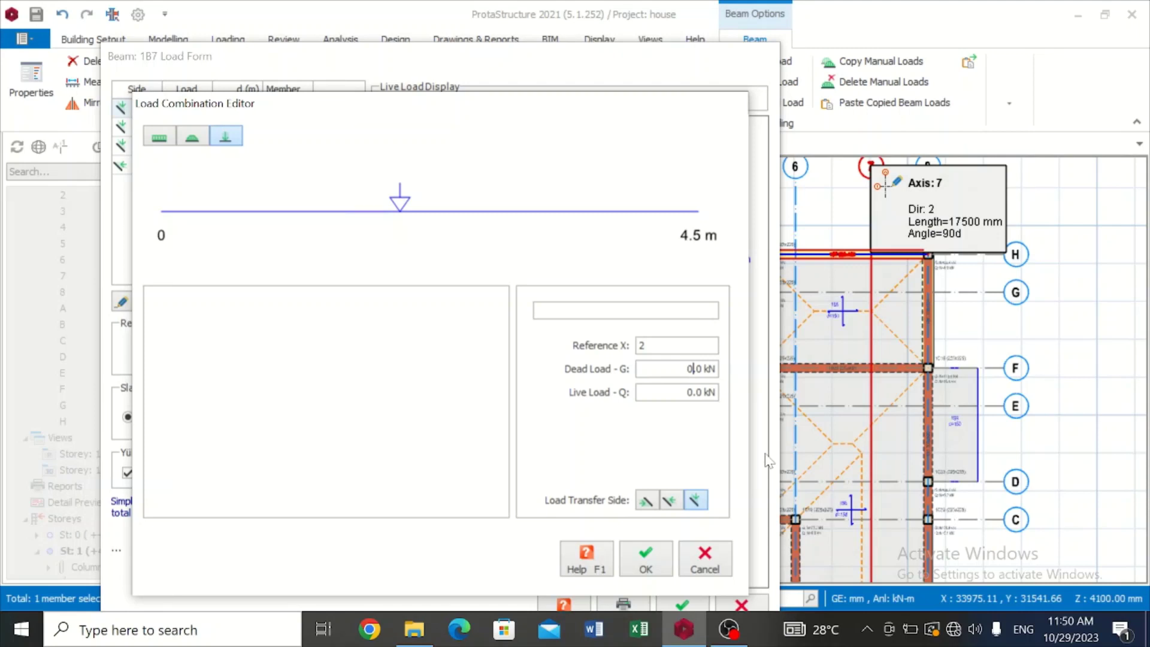
text(0)
click(656, 563)
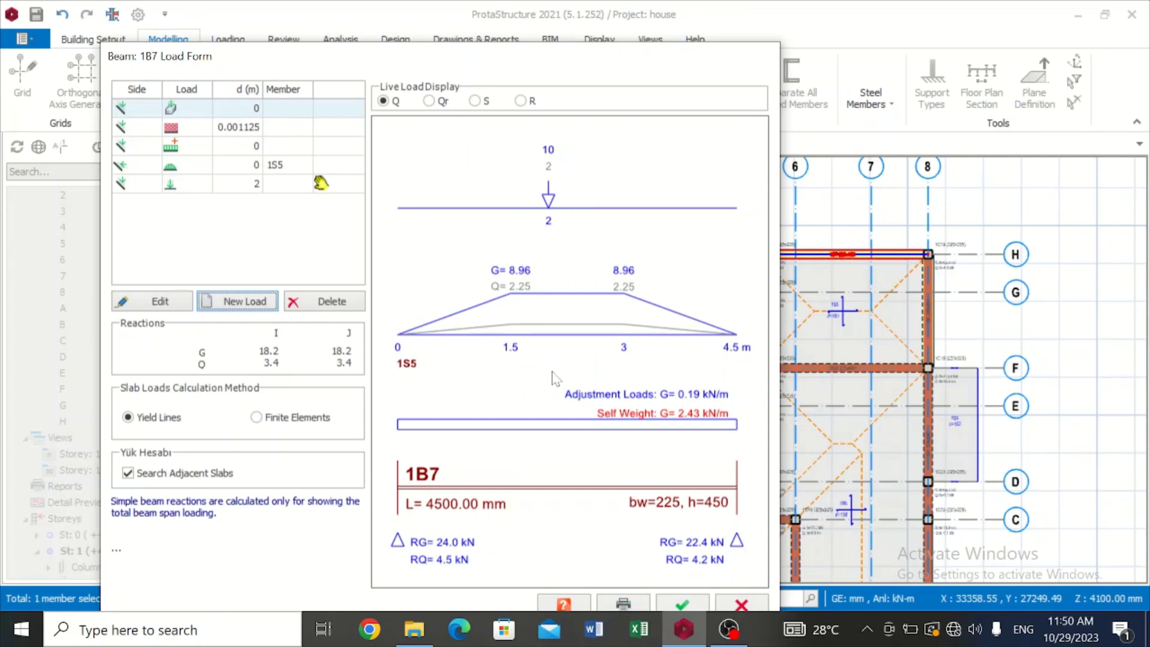
Close the Beam 1B7 Load Form, keeping its new 10 kN/2 kN point load at 2 m.
click(695, 606)
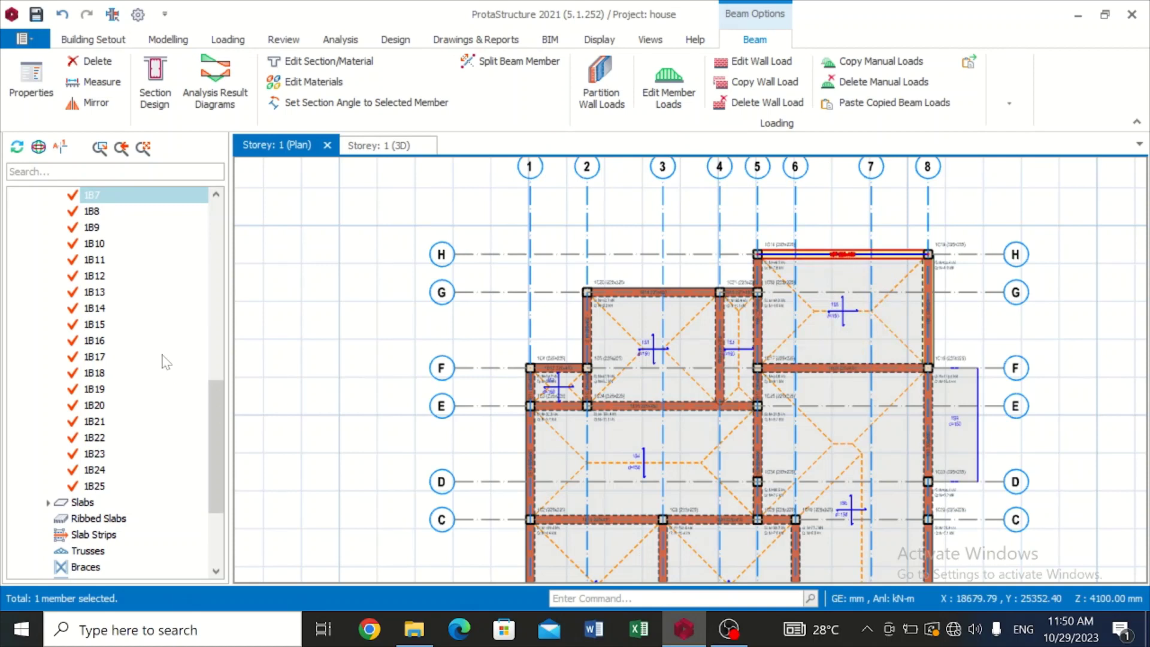
Open the Storey 2 plan and inspect a top-floor beam in the 3D view.
scroll(166, 361, up, 4)
scroll(166, 361, up, 1)
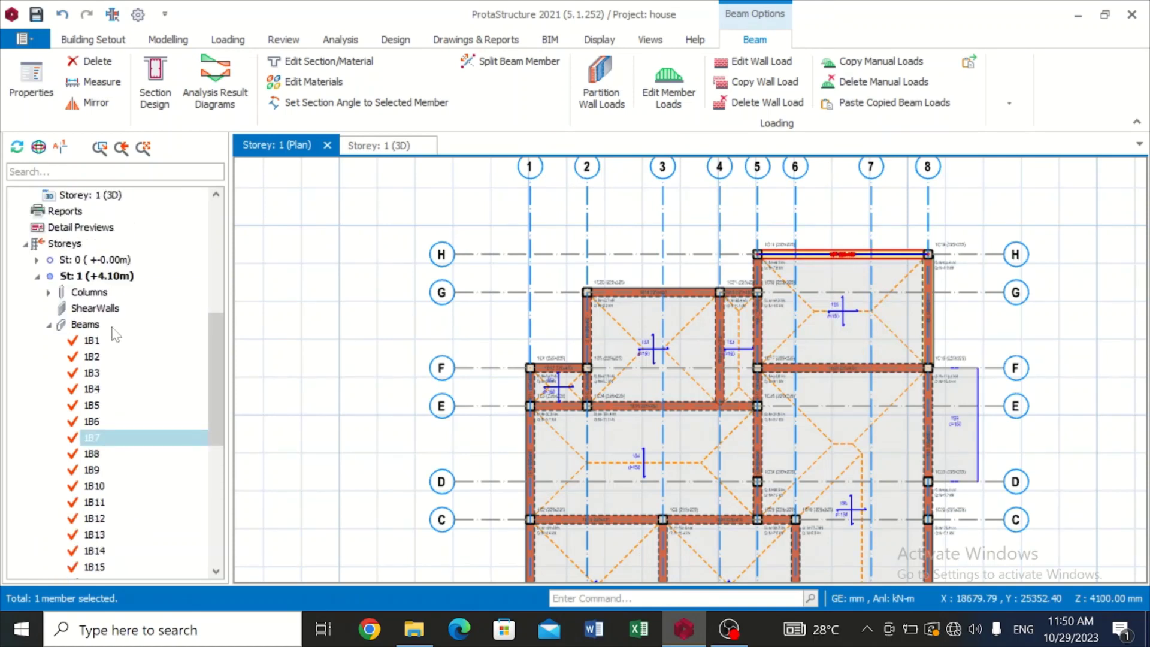
click(37, 277)
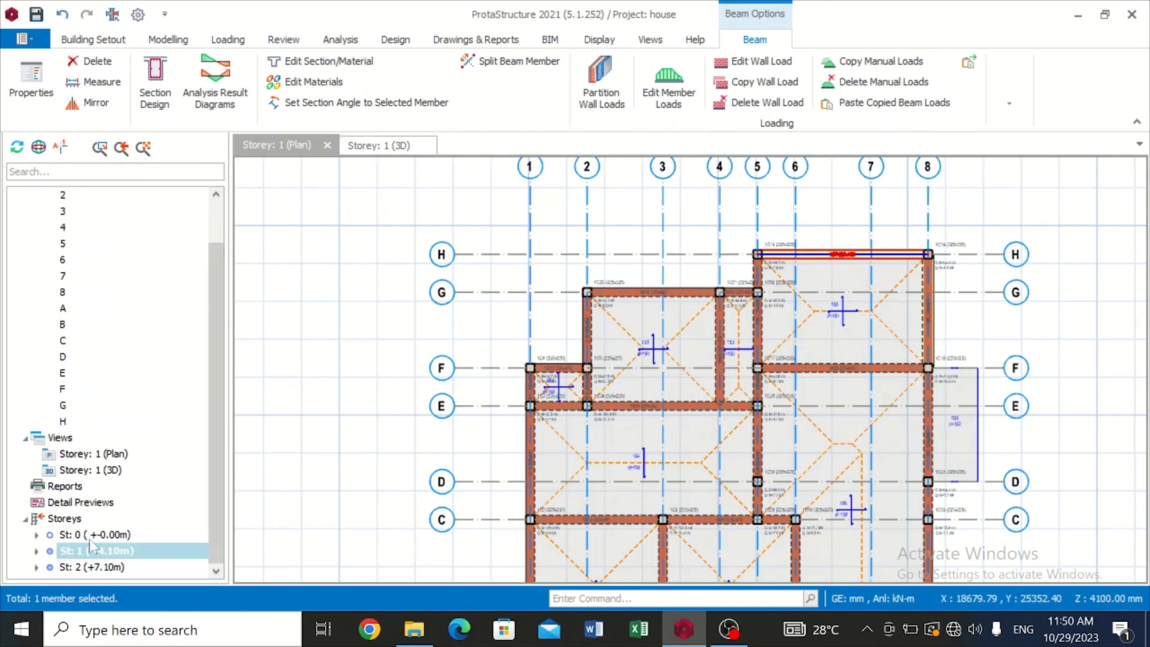
double_click(101, 568)
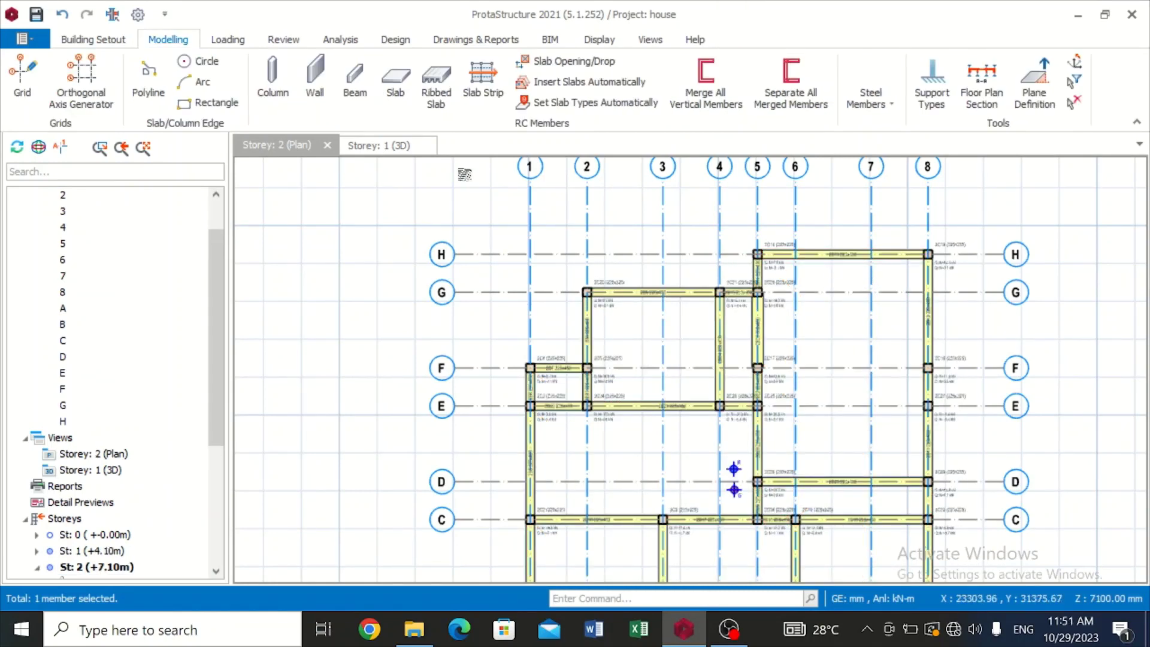
click(373, 150)
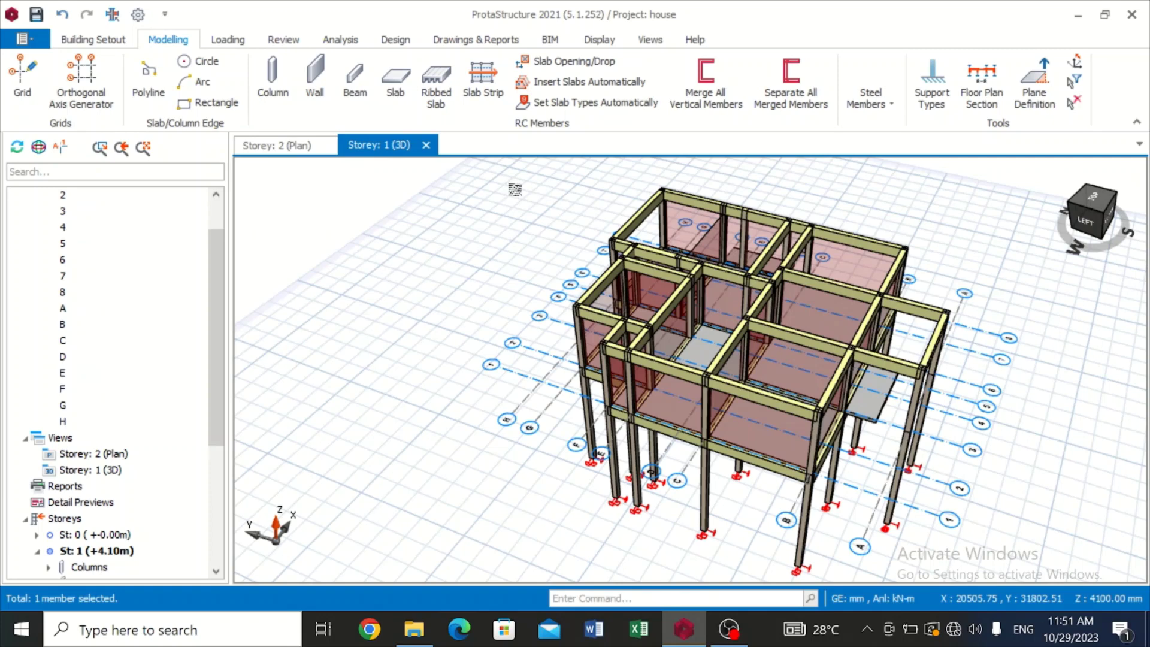
click(861, 248)
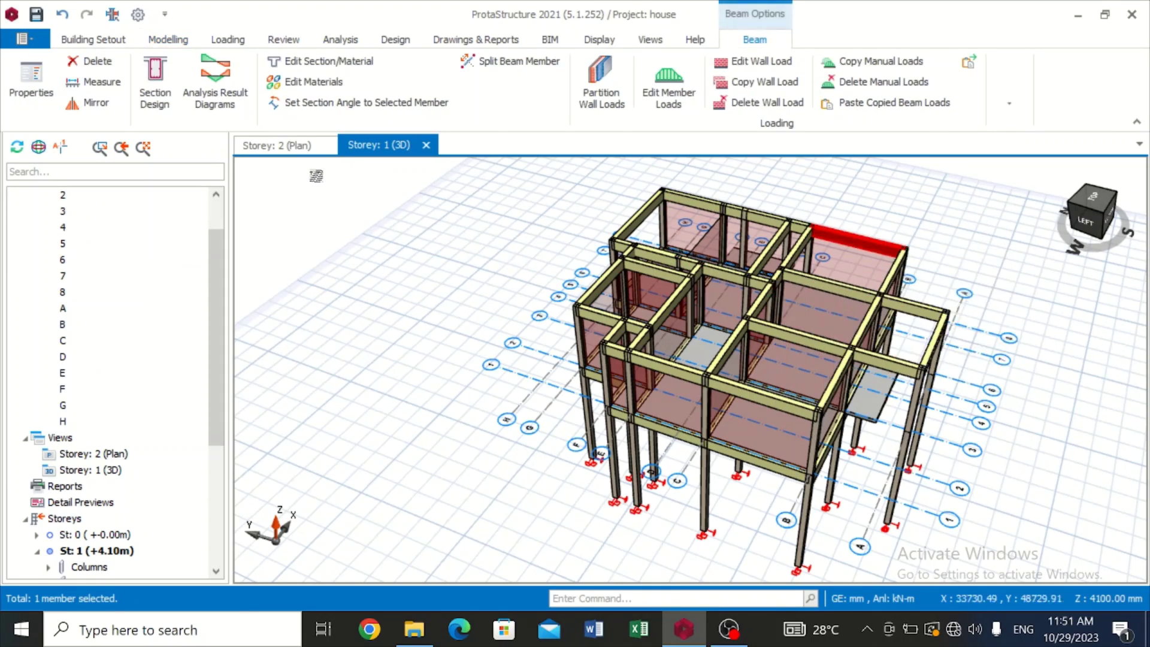
Back on the Storey 2 (+7.10 m) plan, select beam 2B1 on grid line B.
click(300, 145)
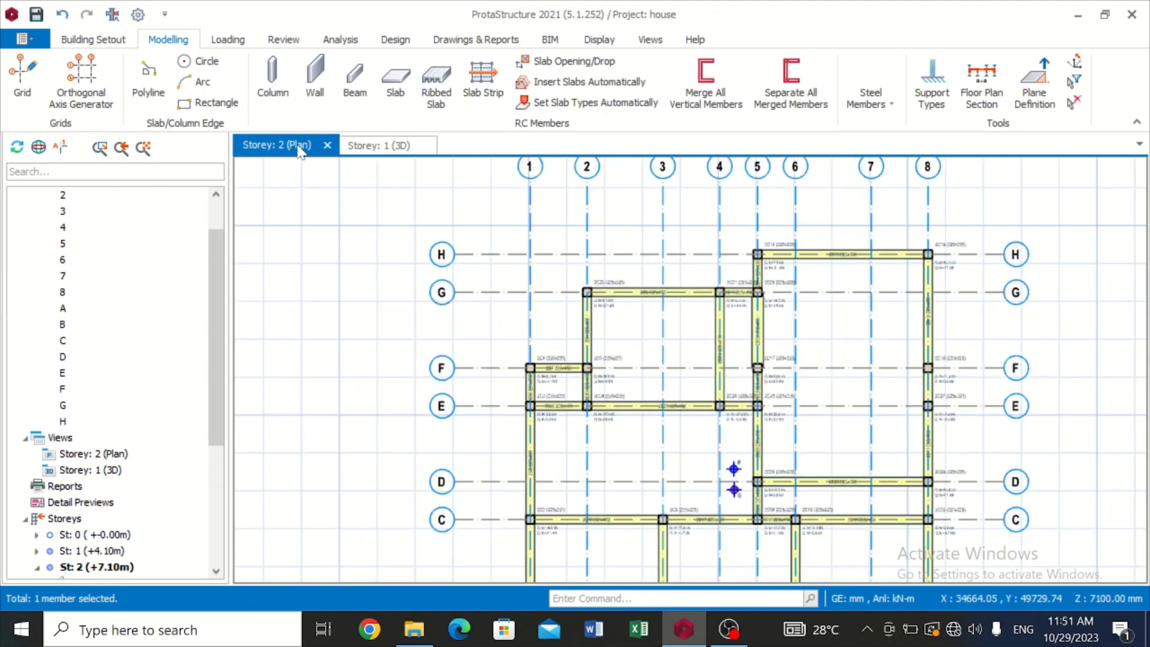
scroll(883, 256, down, 1)
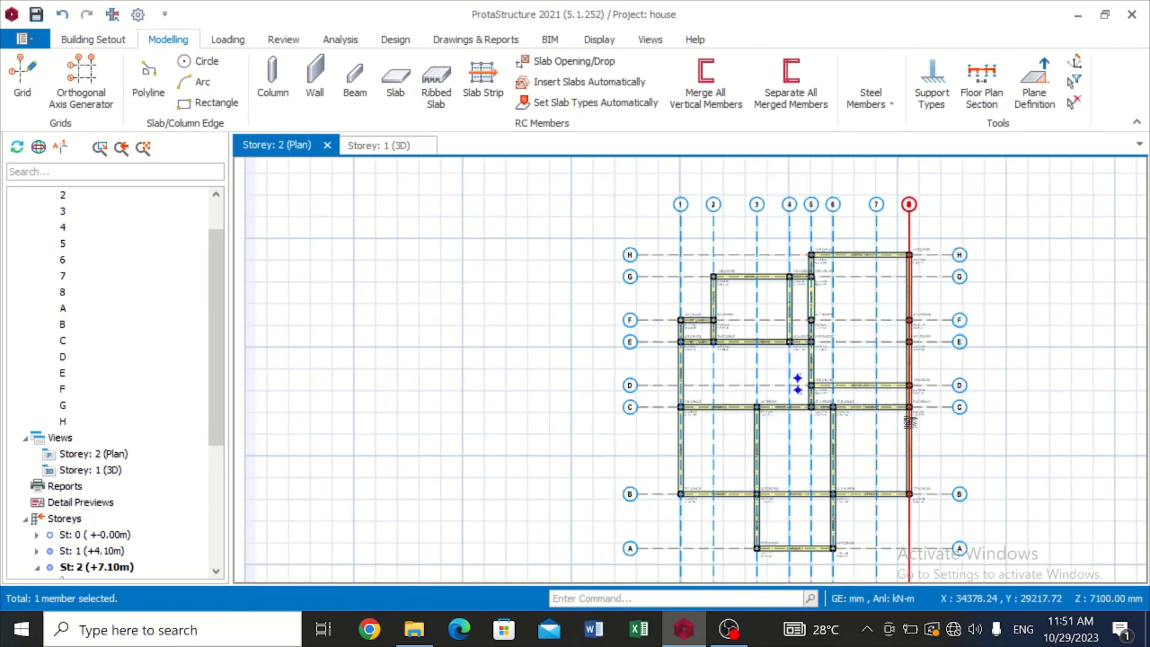
click(890, 498)
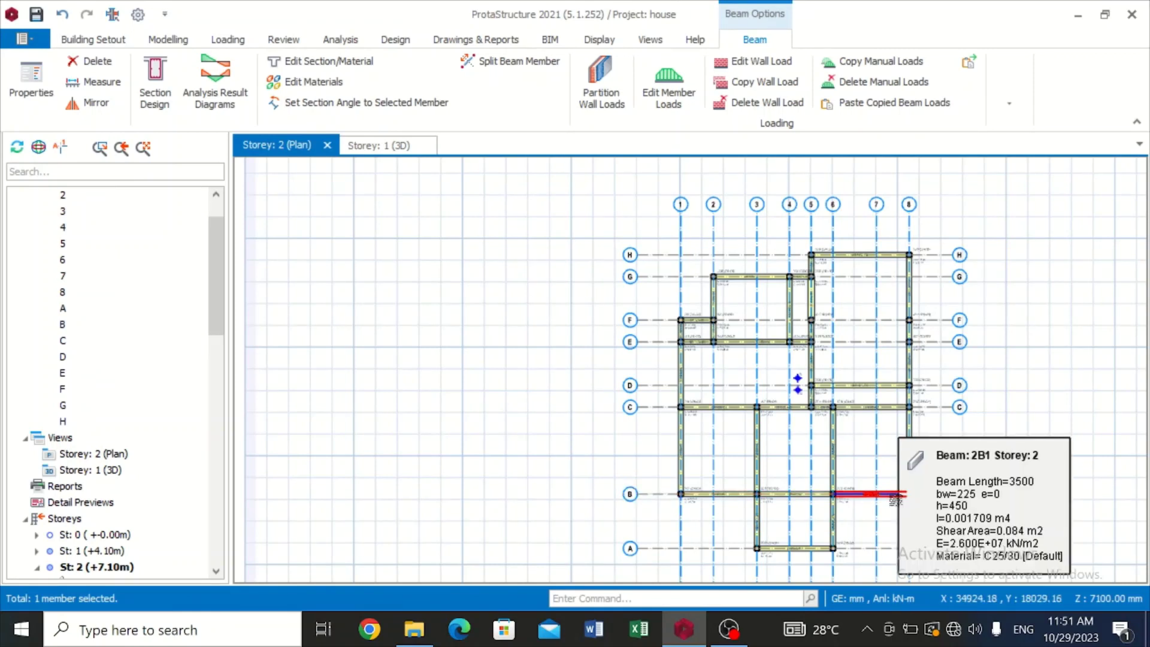
mouse_move(883, 496)
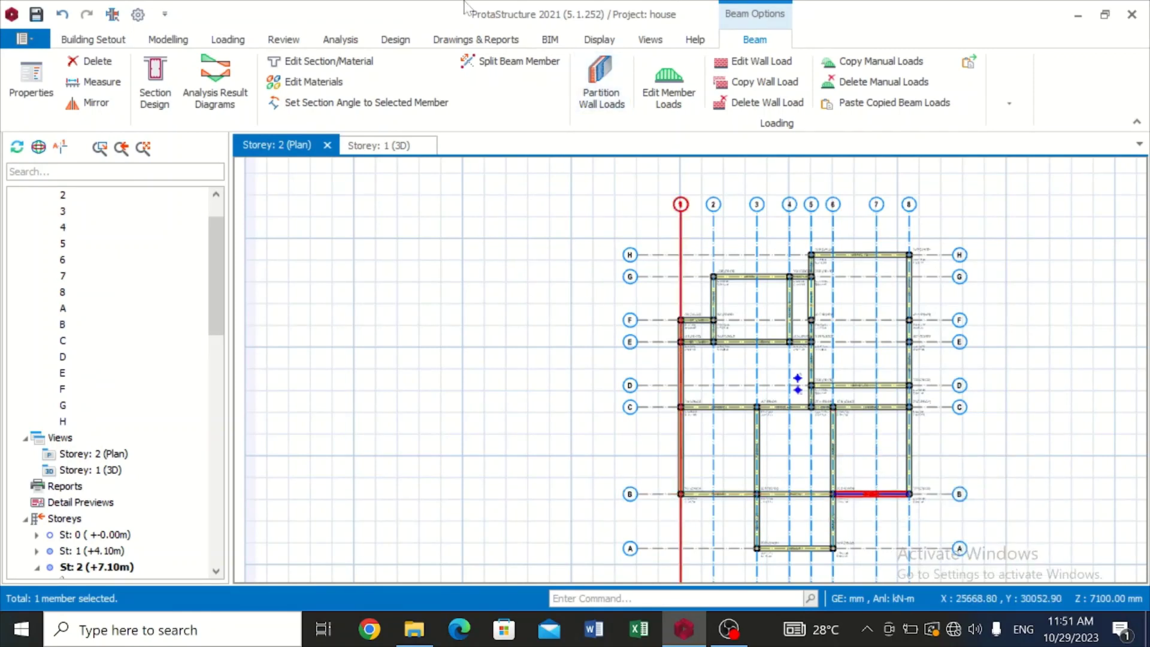
Add an 8 kN/m dead, 1 kN/m live UDL to beam 2B1 and close its load form.
click(681, 95)
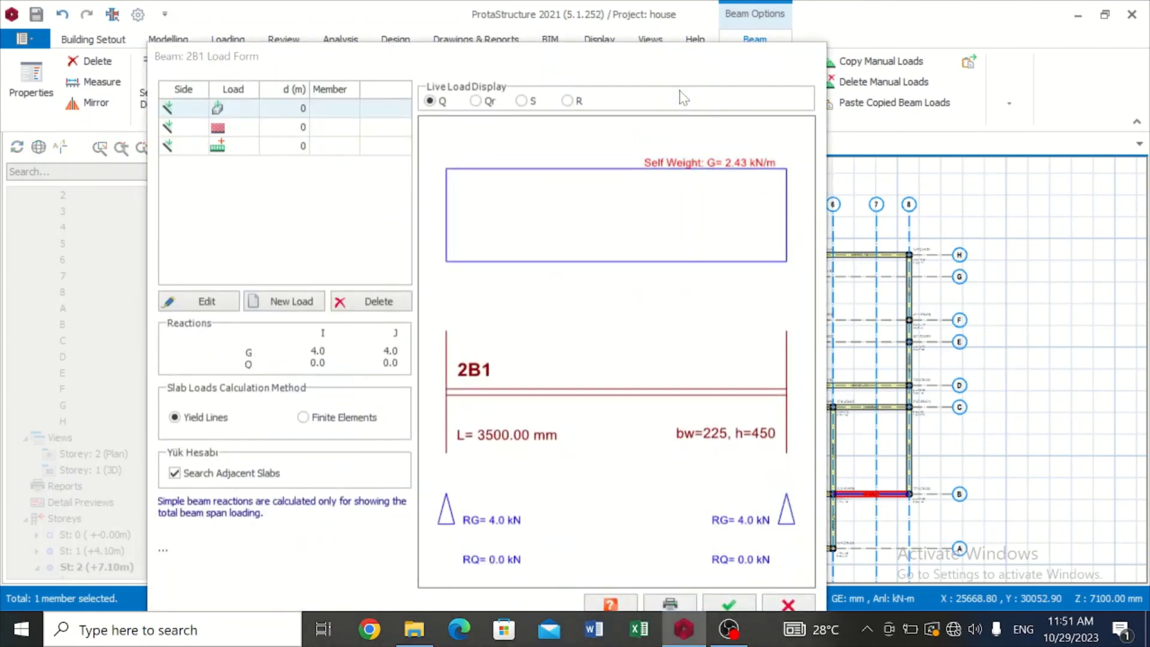
click(305, 303)
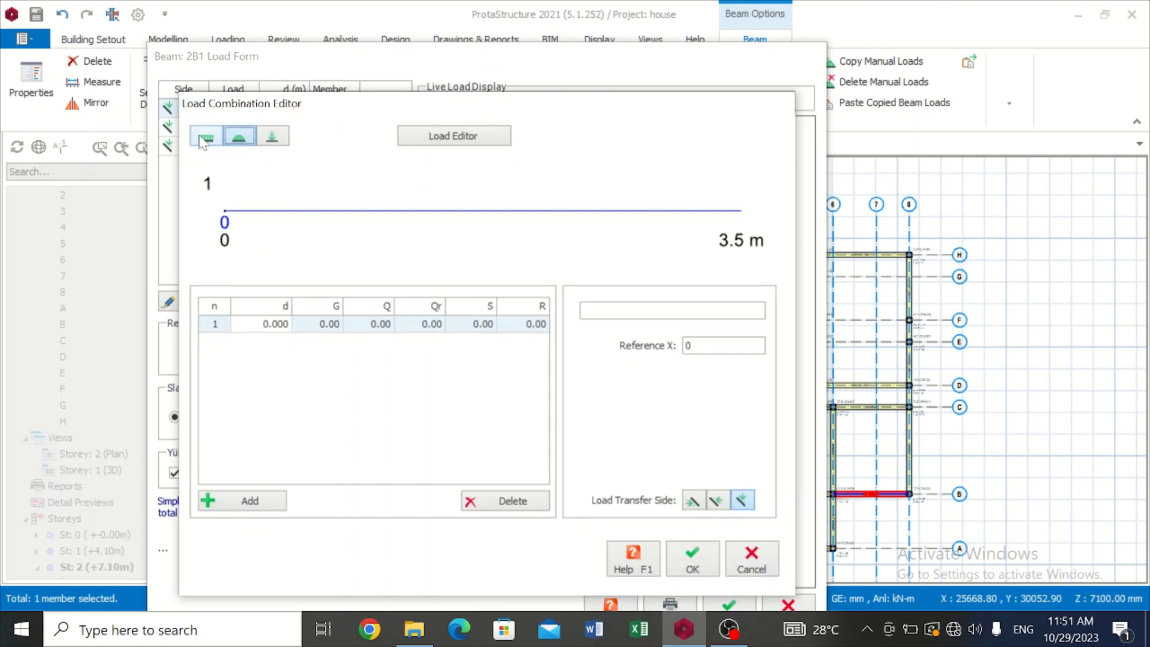
click(205, 139)
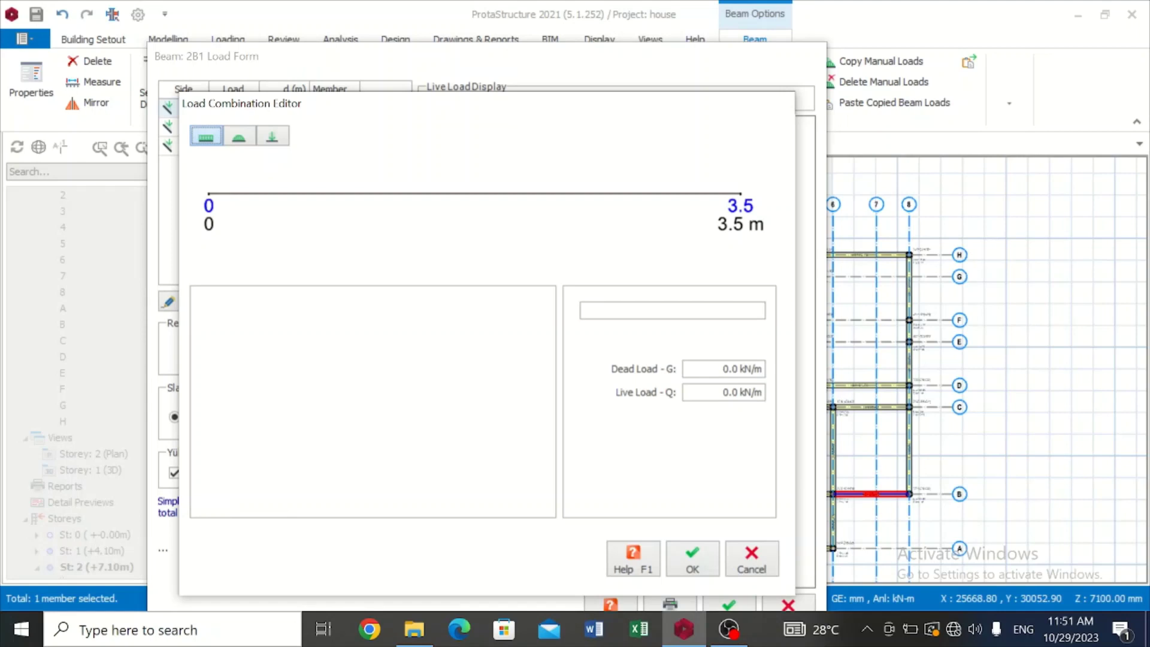
click(726, 368)
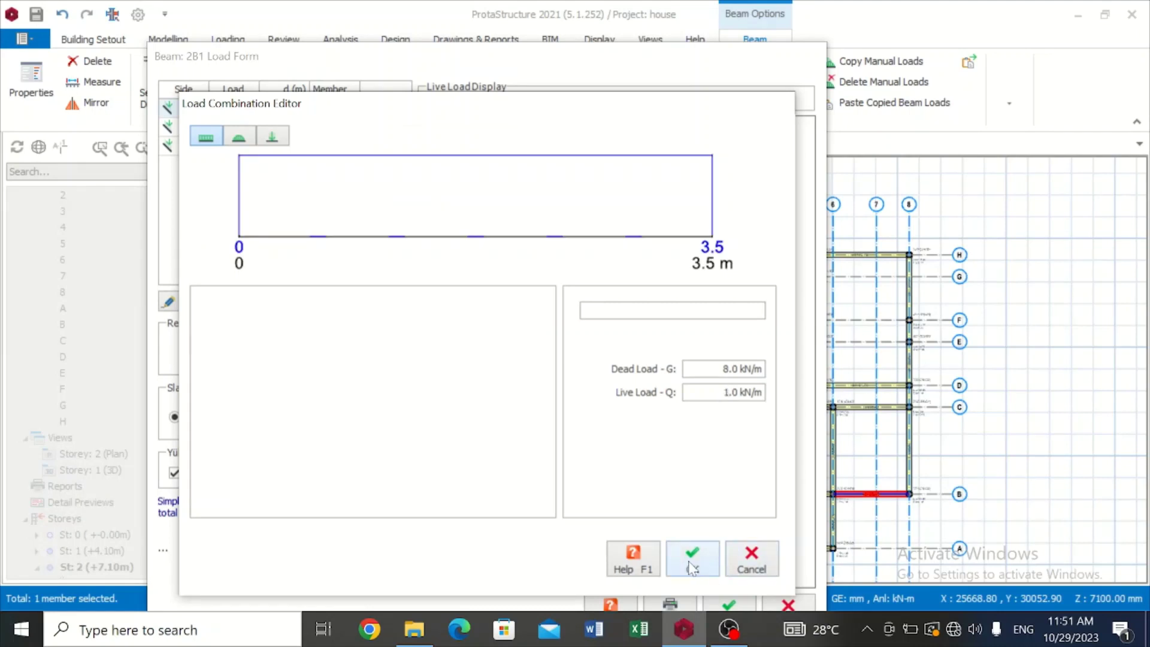
click(692, 567)
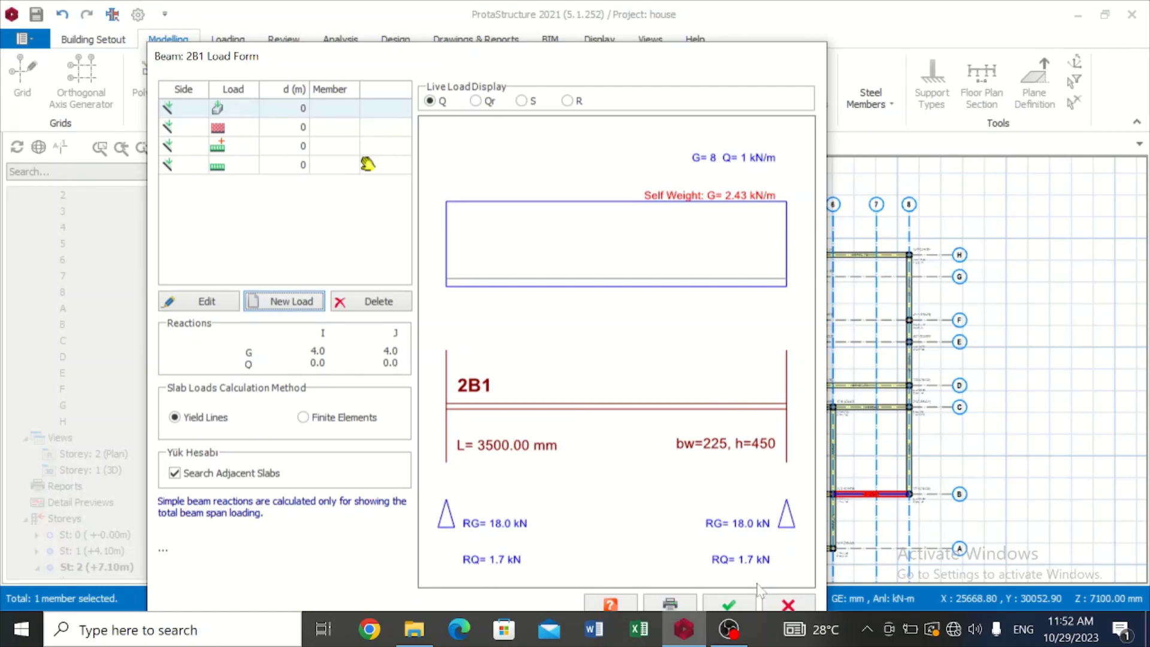
click(742, 604)
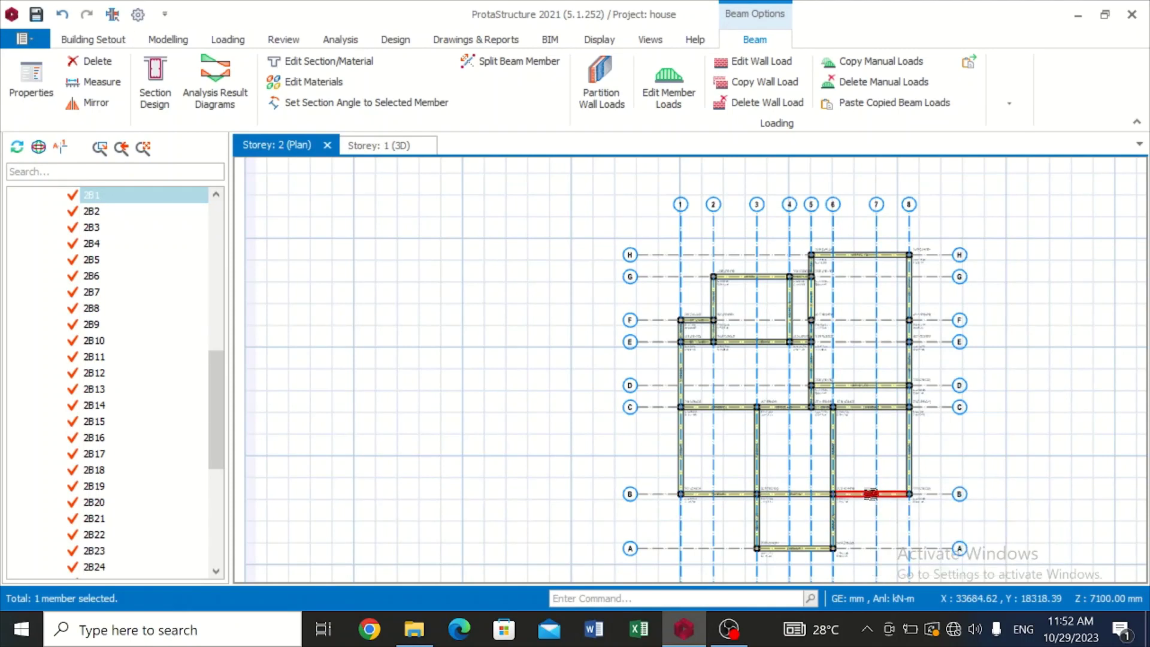
Copy beam 2B1's manual loads, then abandon the first paste attempt on beam 2B2.
right_click(872, 495)
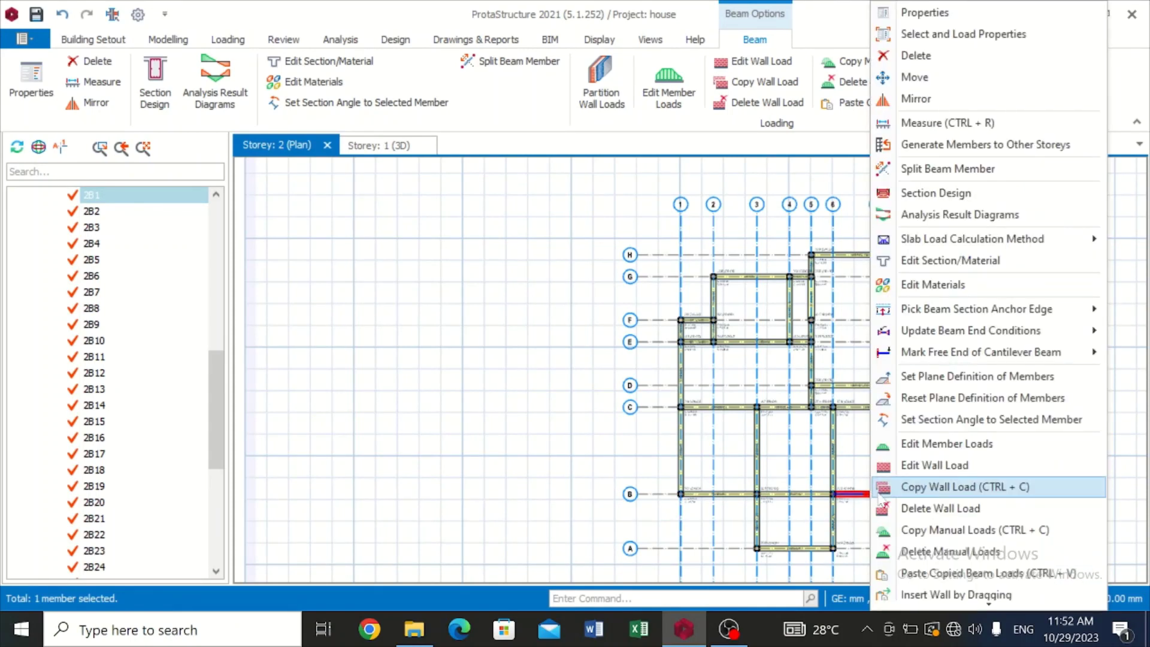
click(920, 532)
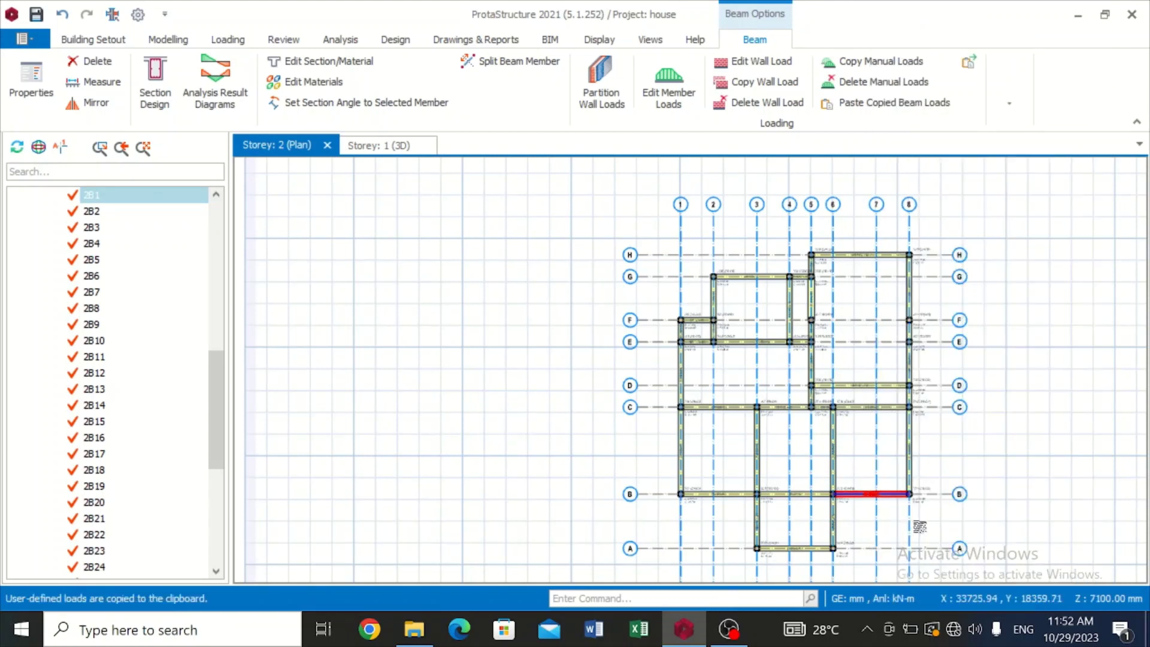
click(802, 497)
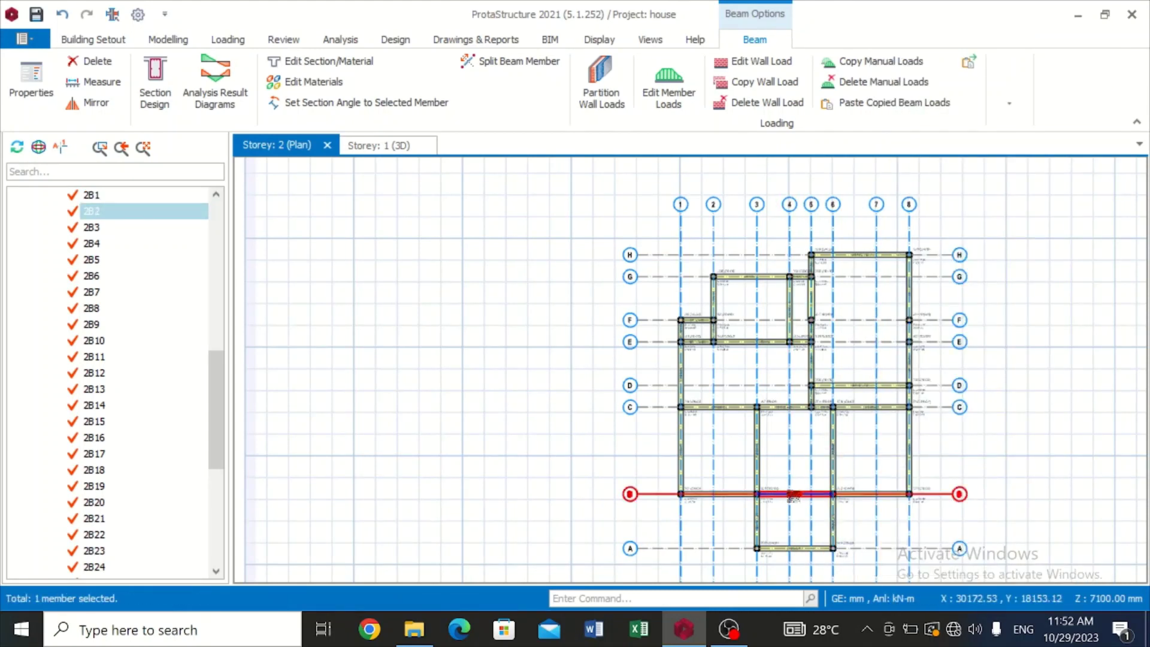
right_click(796, 501)
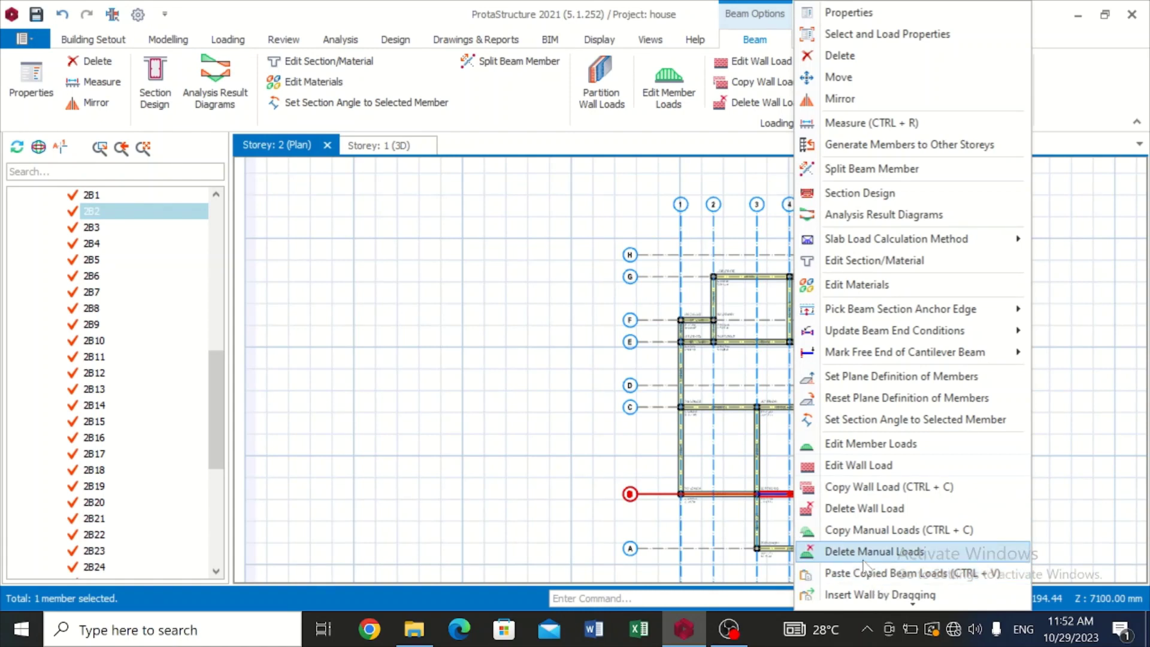
click(1036, 532)
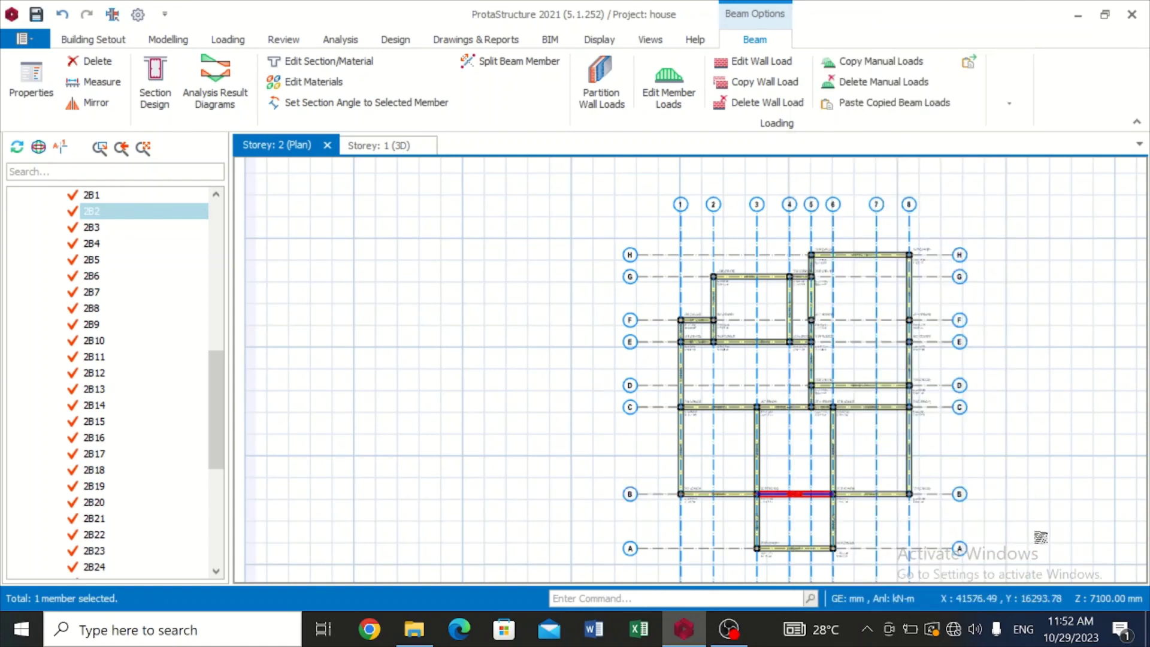
click(877, 523)
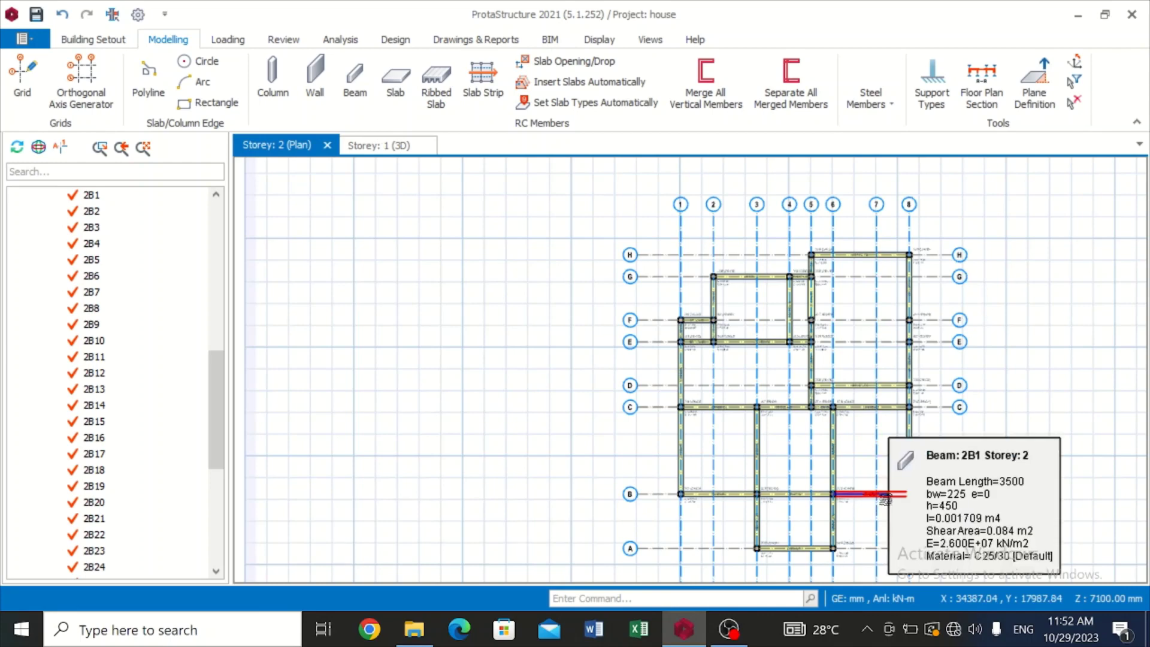
Recopy 2B1's manual loads and paste them onto beam 2B2, replacing its existing loads.
click(885, 497)
right_click(883, 496)
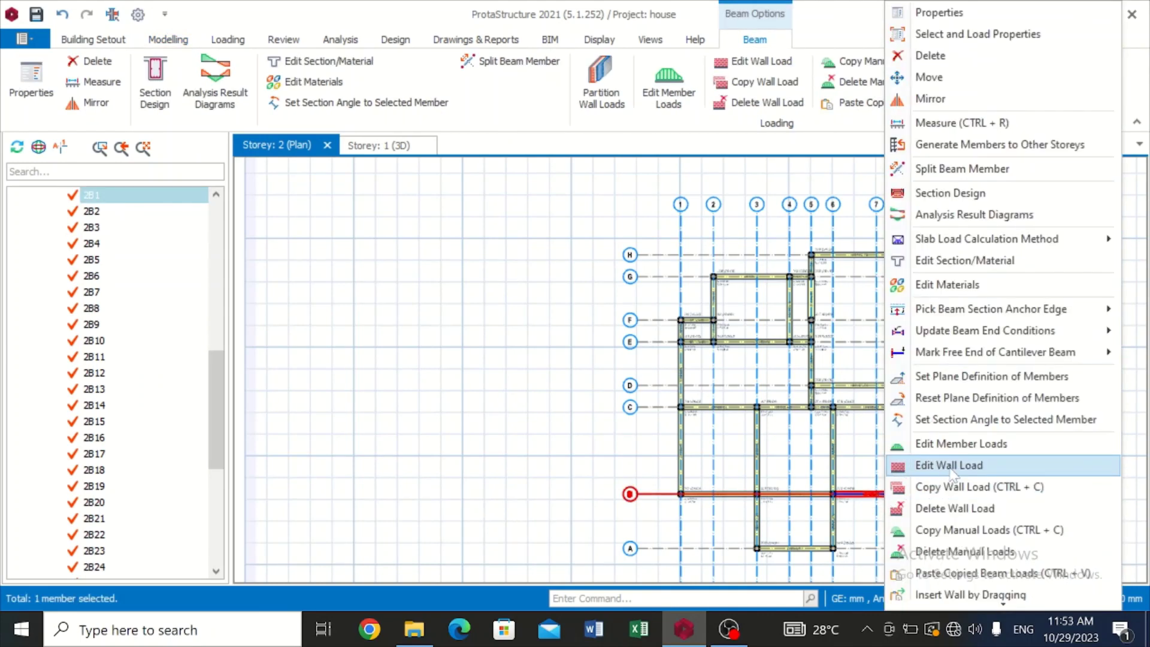
click(966, 530)
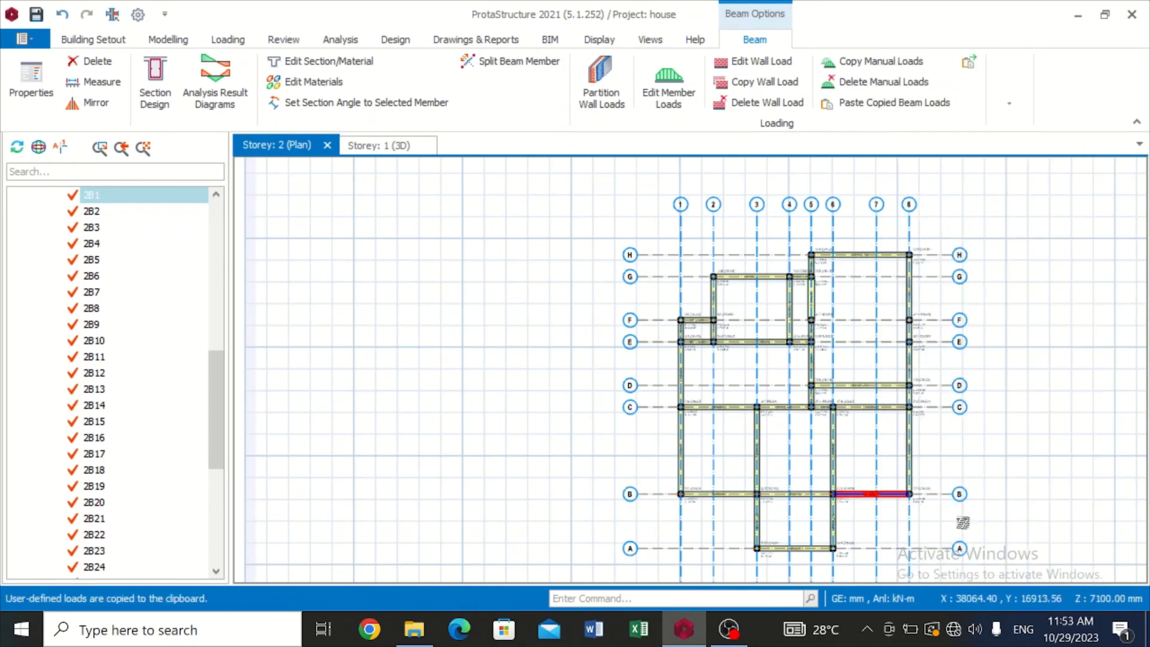
click(800, 493)
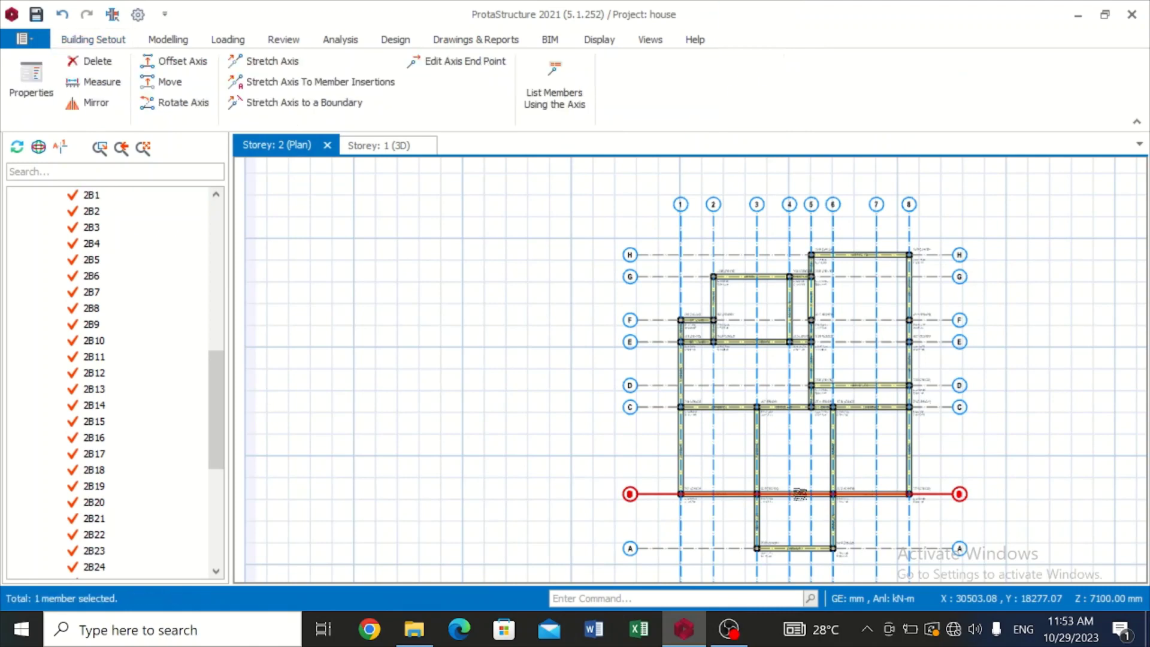
click(800, 497)
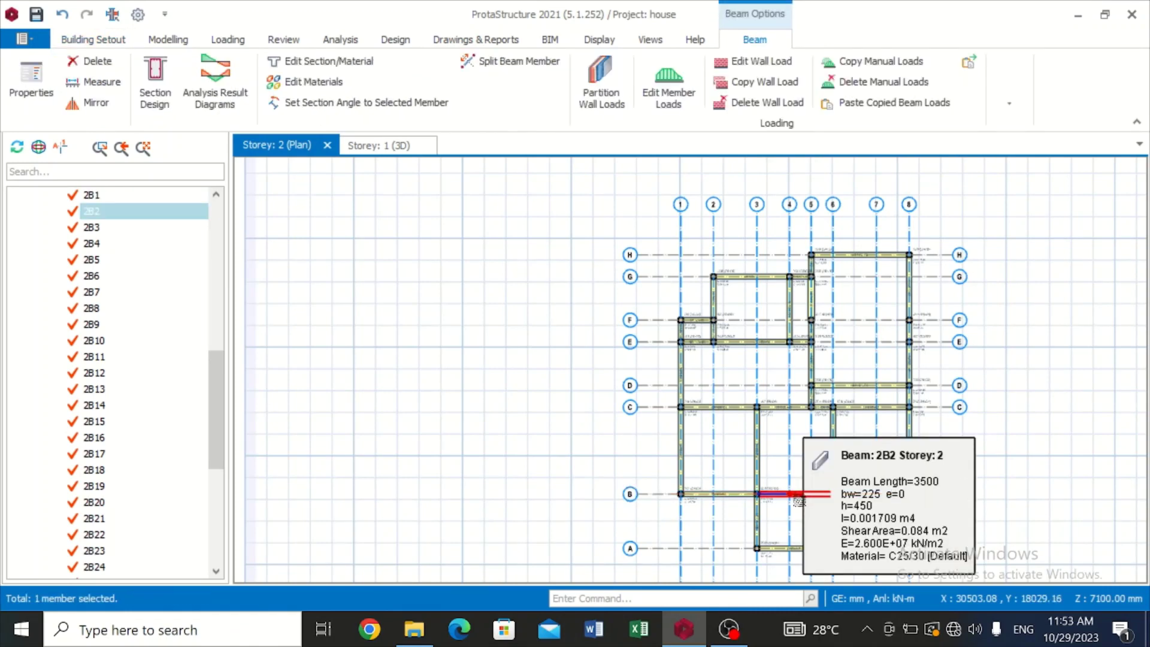
right_click(800, 502)
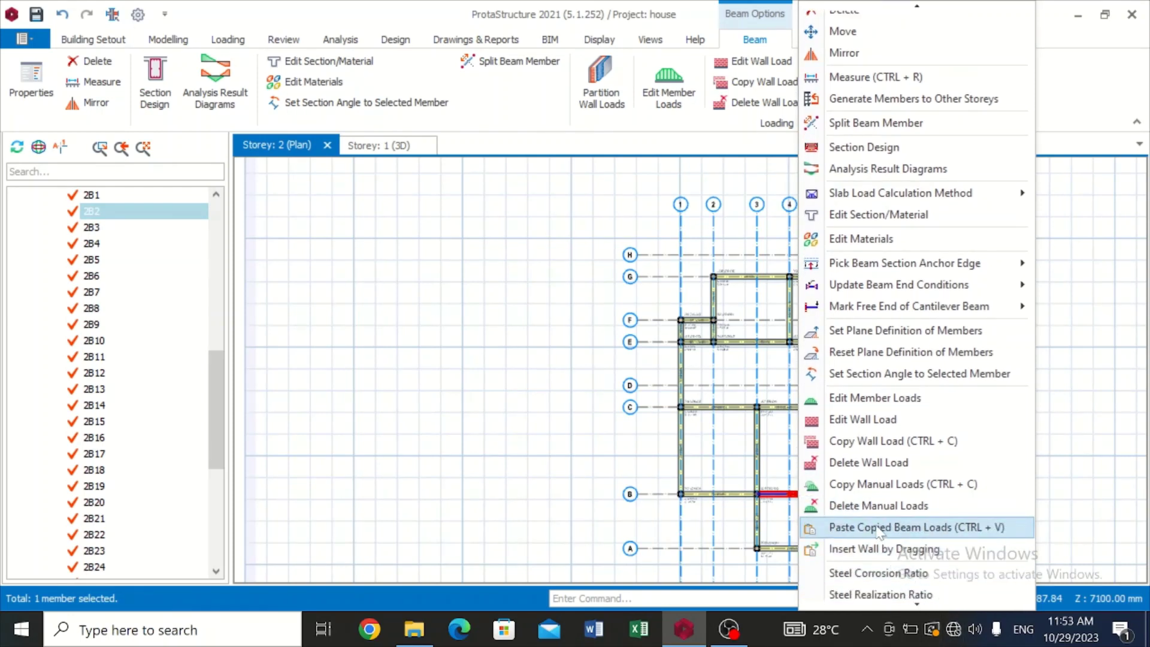
click(878, 530)
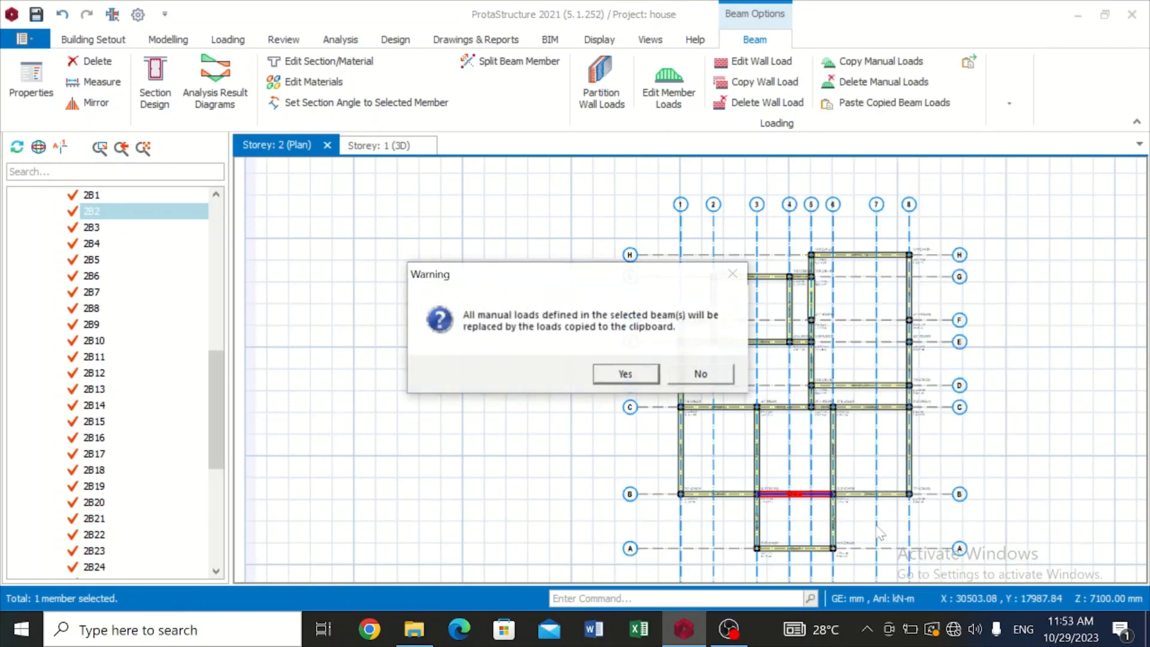
click(624, 374)
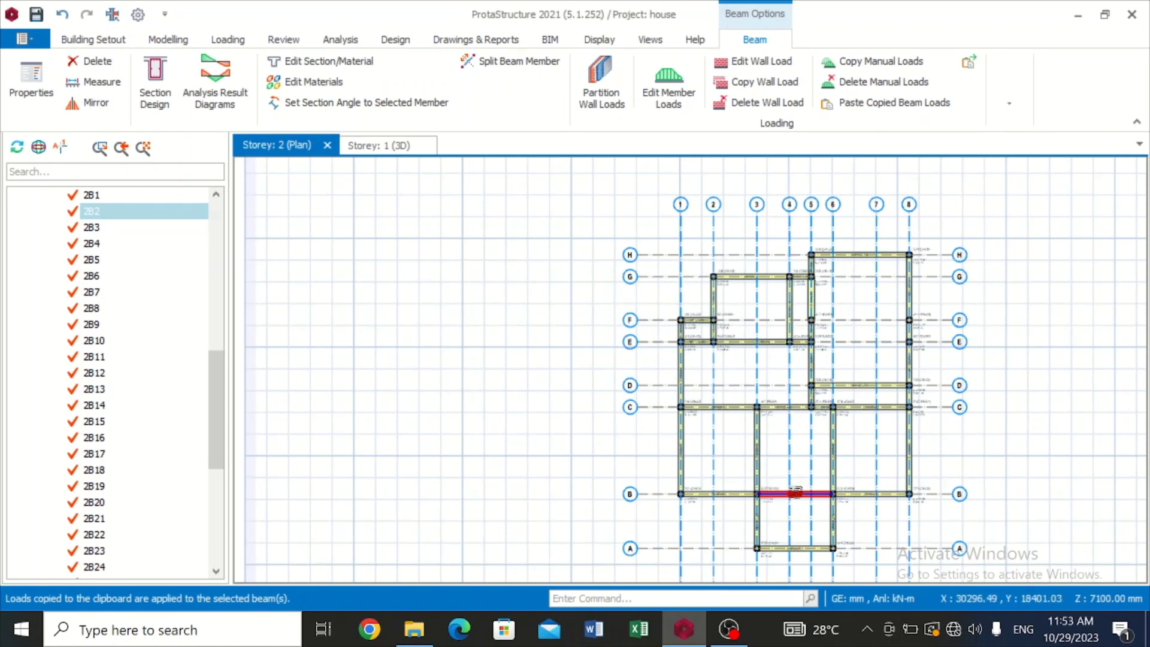
right_click(796, 492)
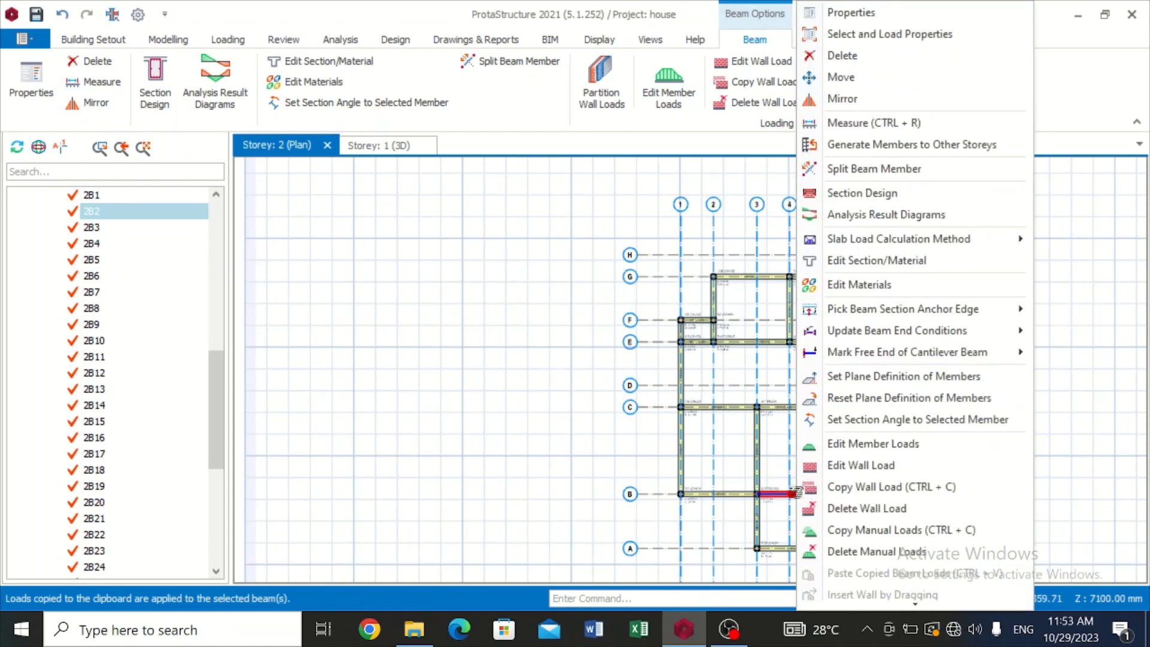
click(858, 449)
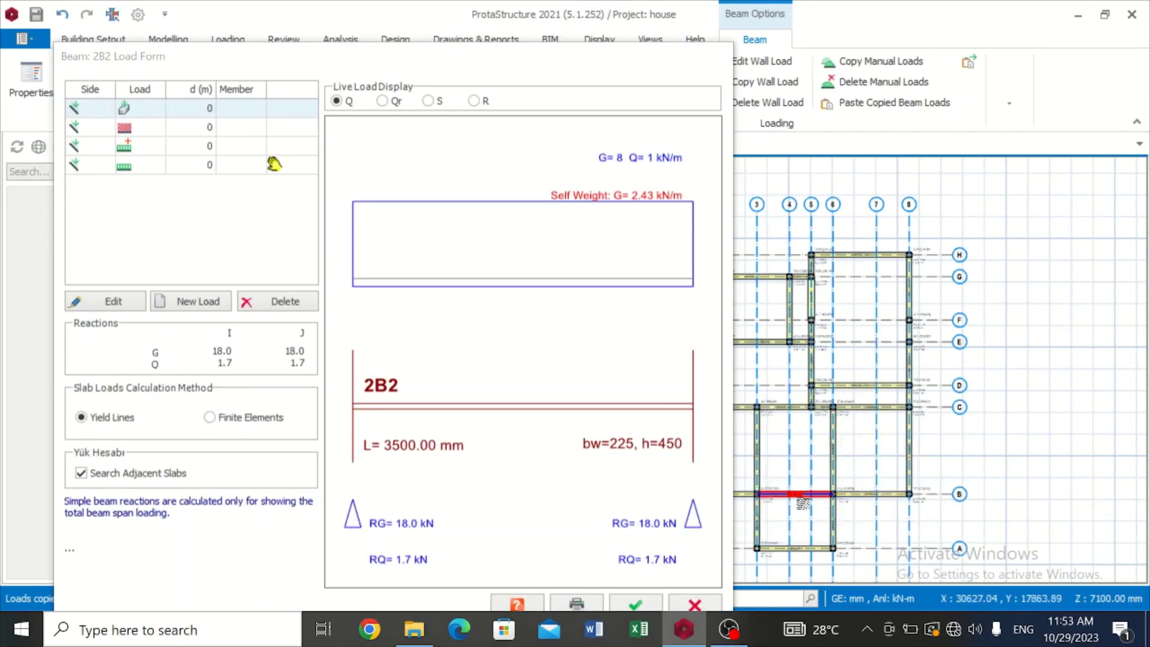
mouse_move(803, 502)
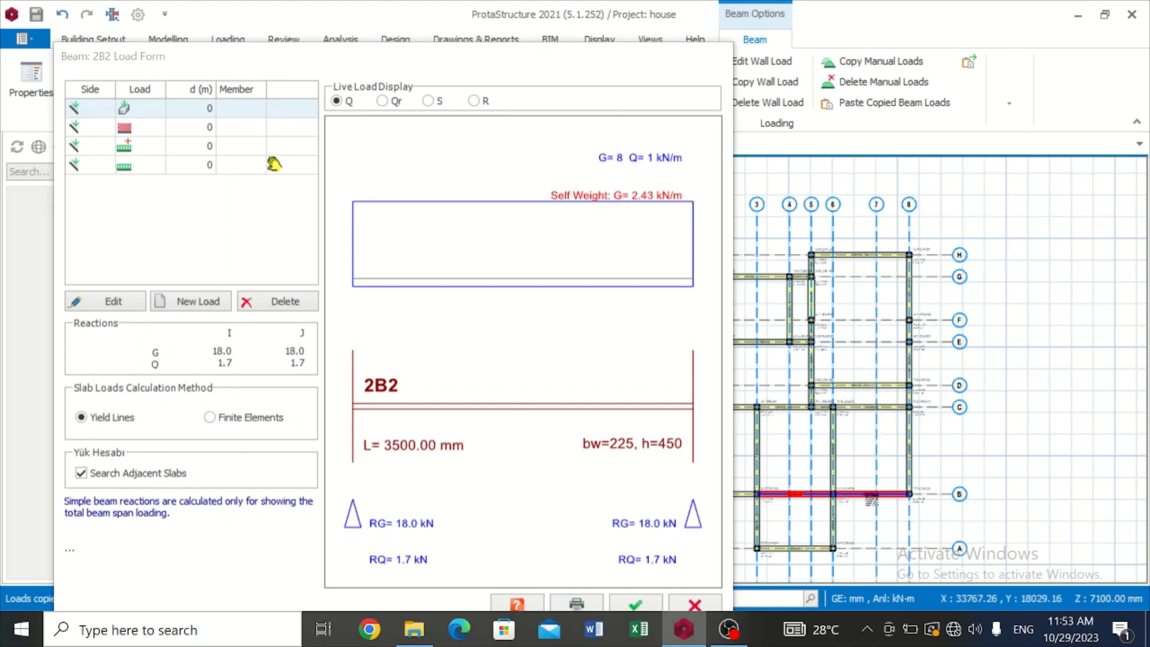
mouse_move(871, 499)
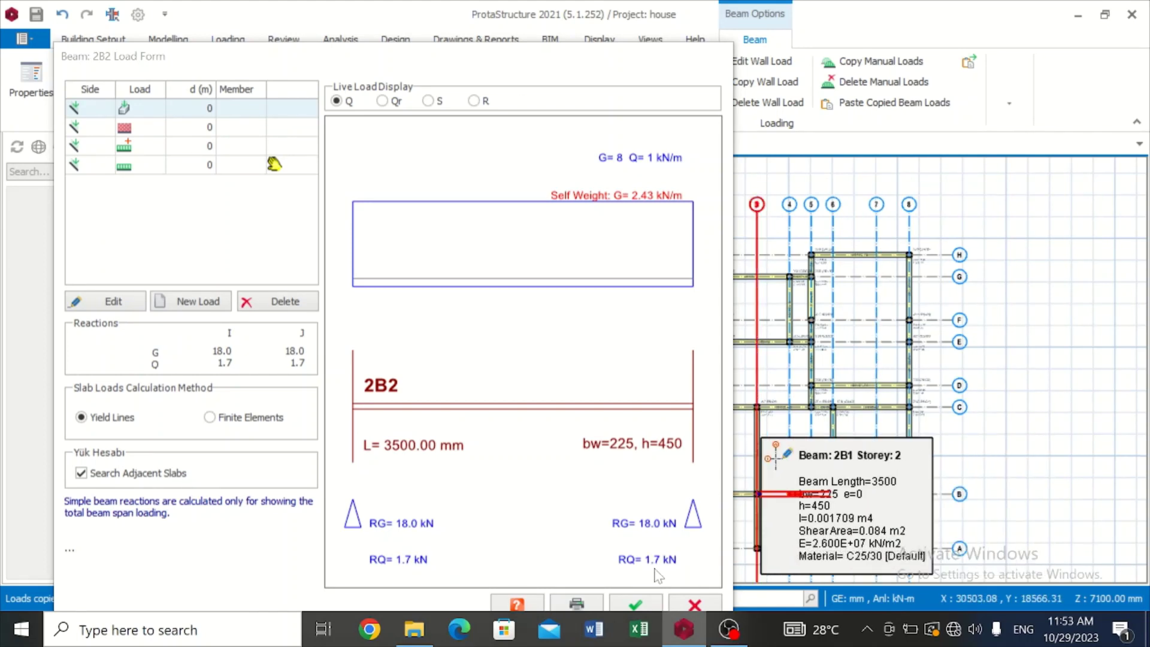
click(650, 605)
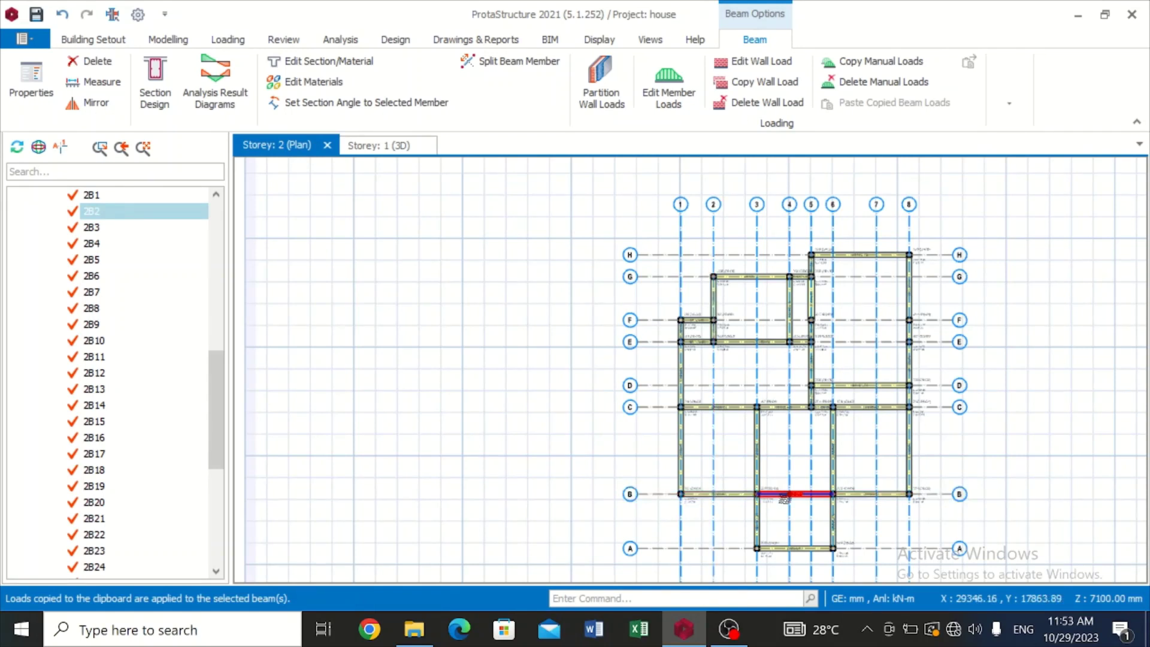
Copy beam 2B2's manual loads onto the axis B beam between grids 1 and 3.
right_click(790, 494)
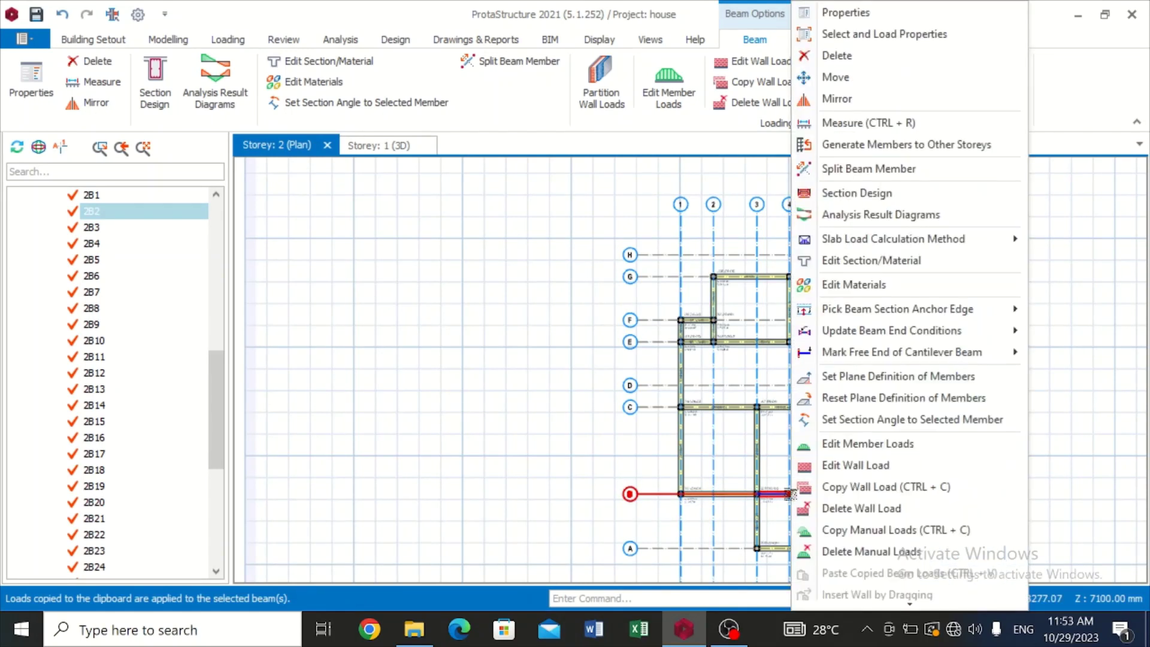
click(845, 531)
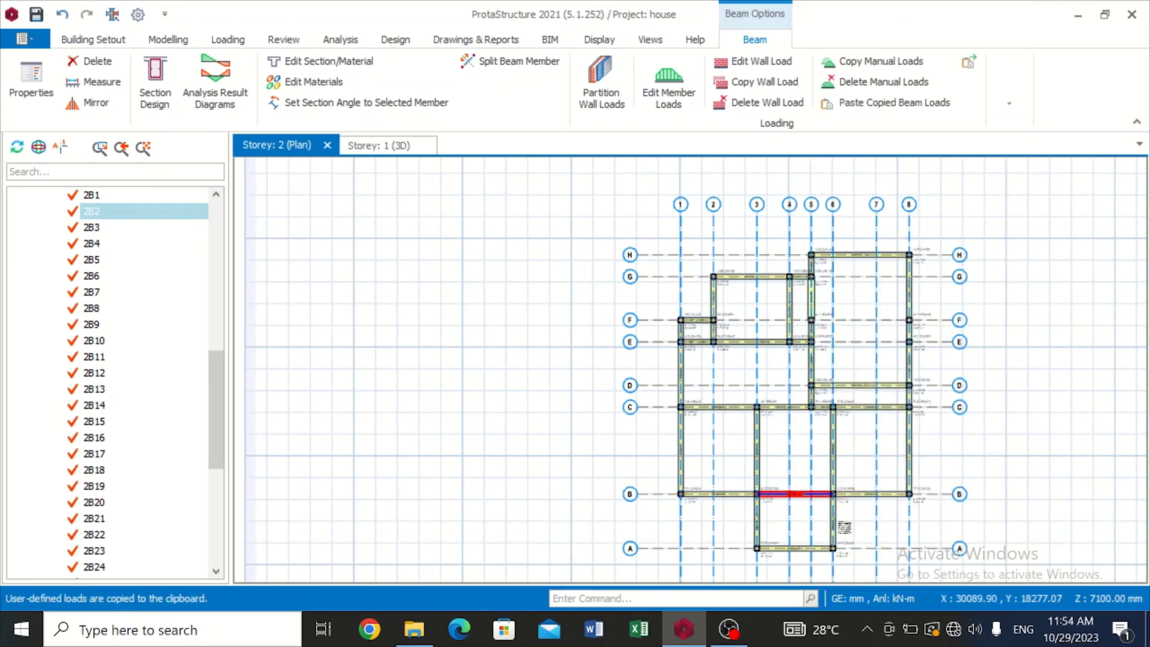
right_click(725, 493)
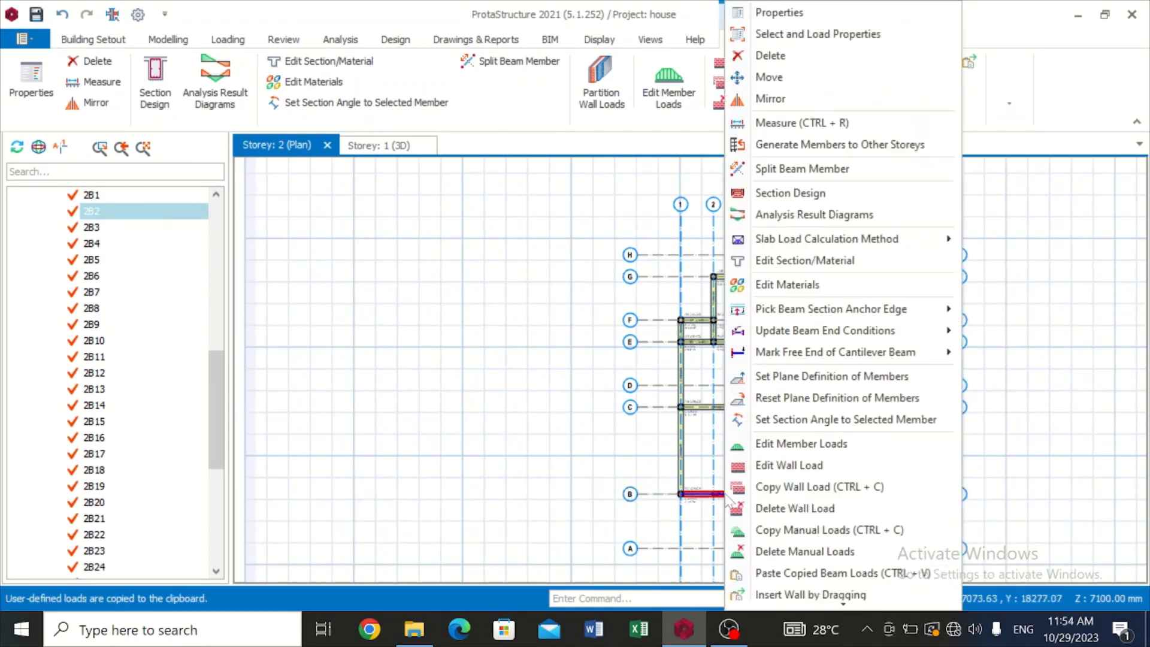
click(797, 575)
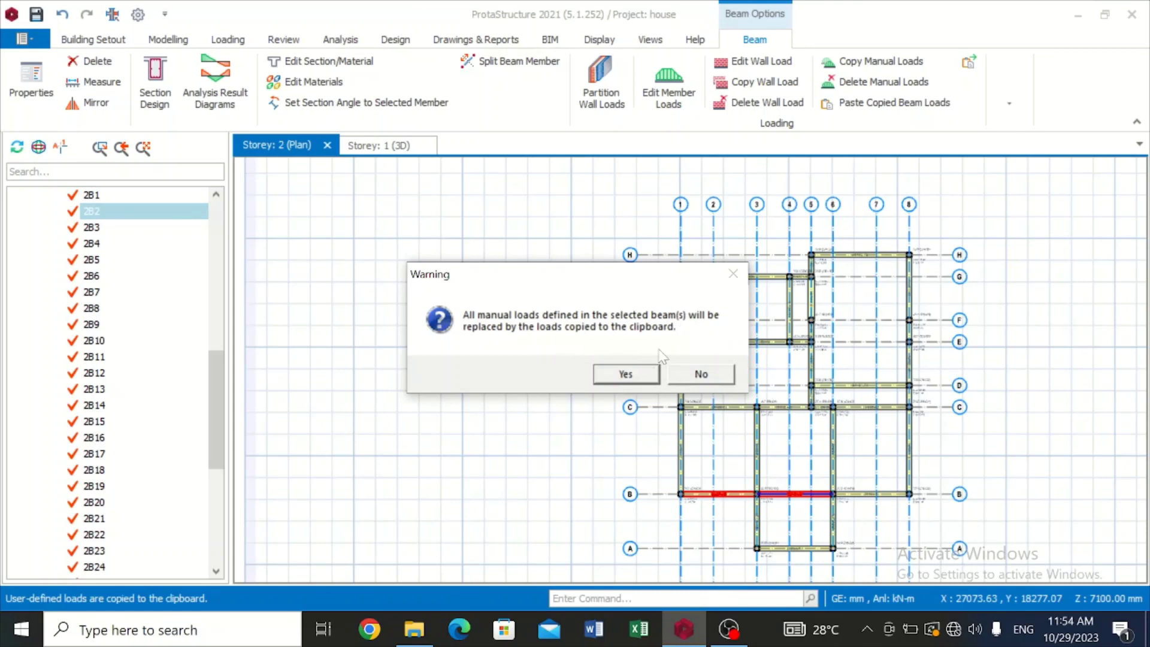
click(626, 373)
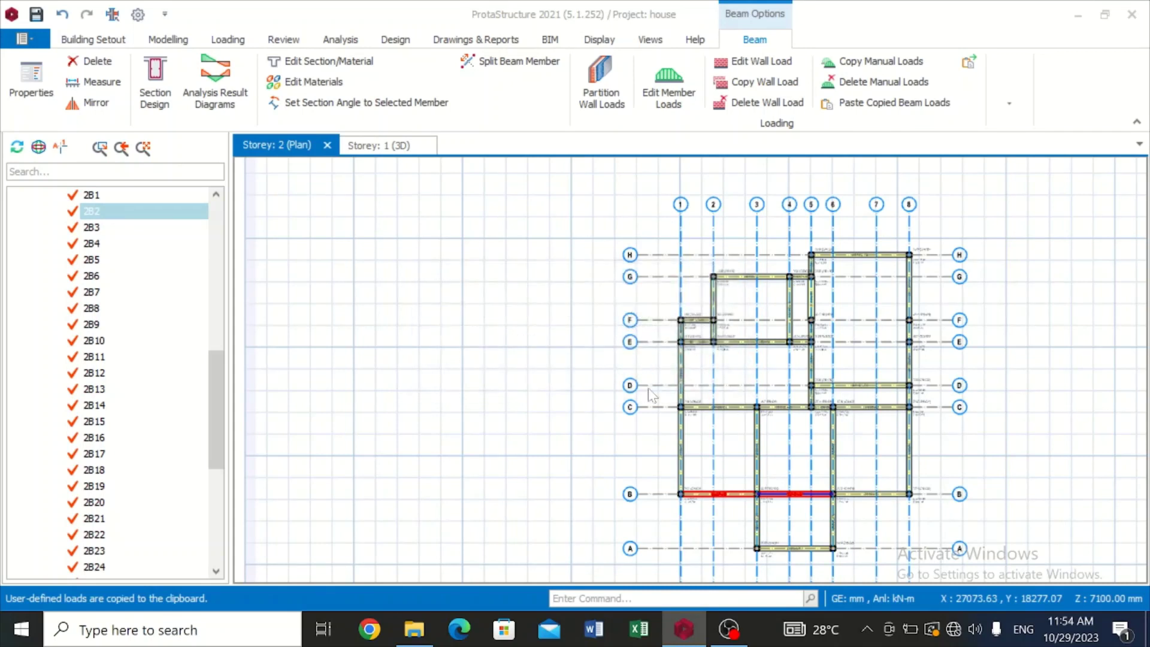
Check the member loads: 8 kN/m dead, 1 kN/m live, giving 18.0 kN and 1.7 kN reactions.
right_click(708, 490)
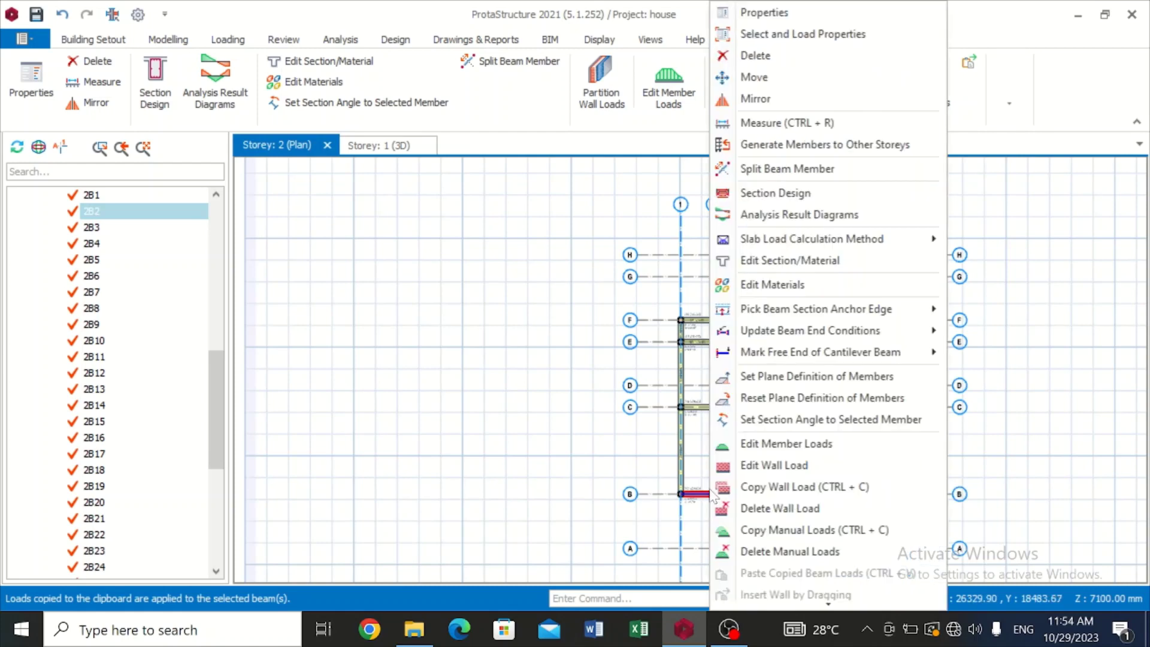
click(764, 448)
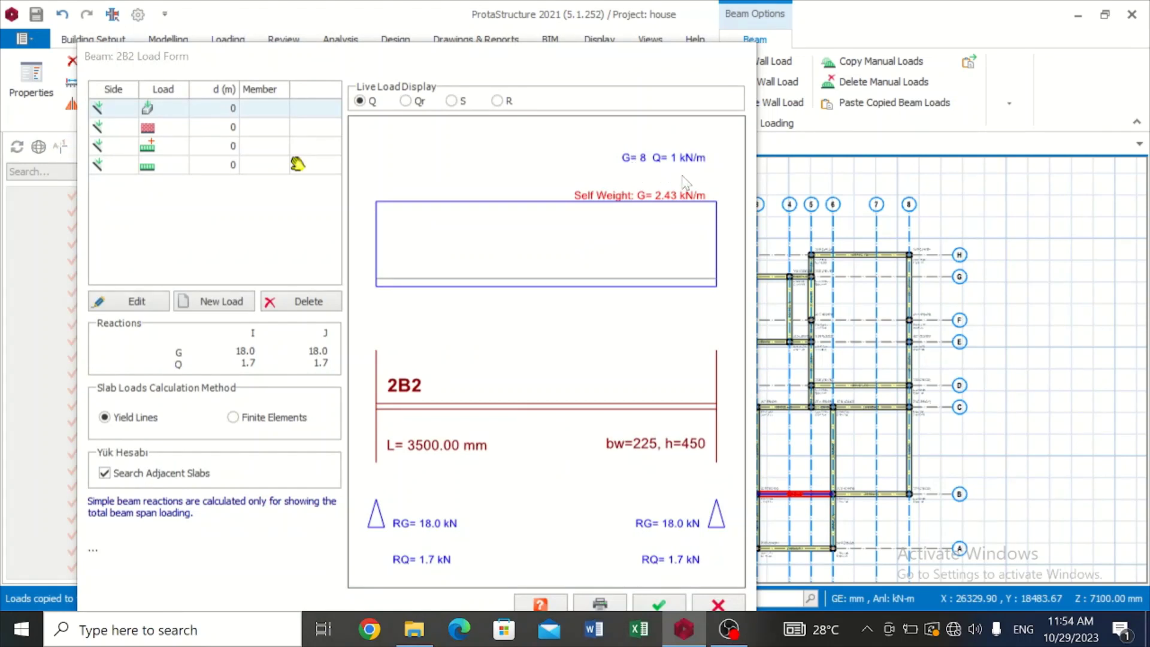
click(679, 606)
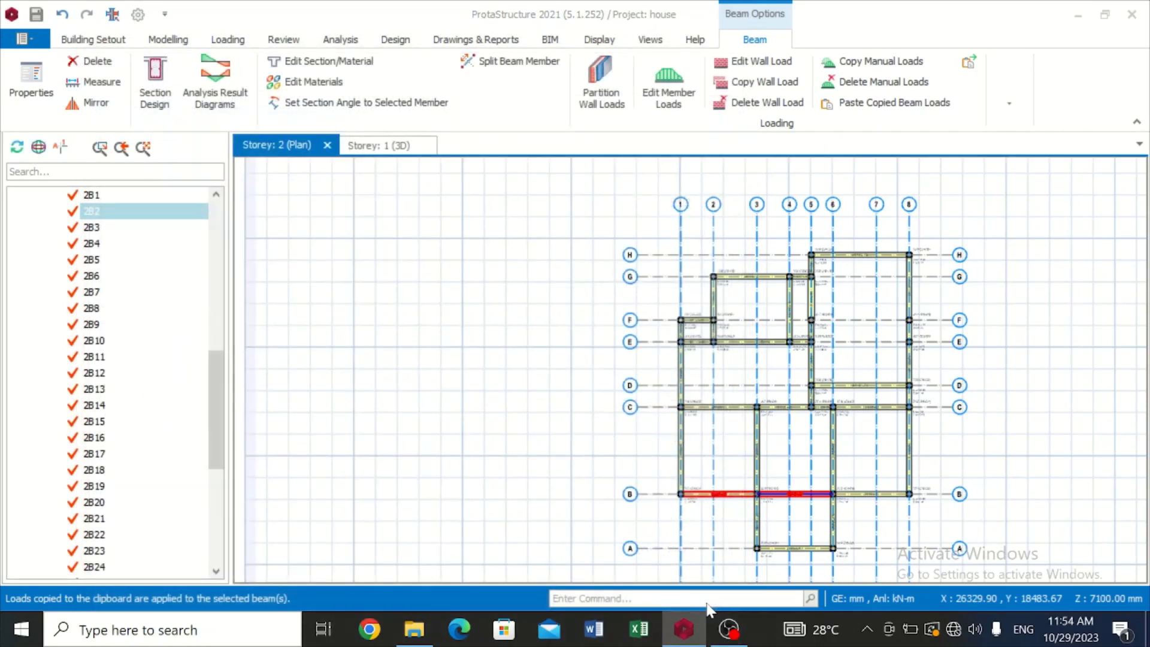